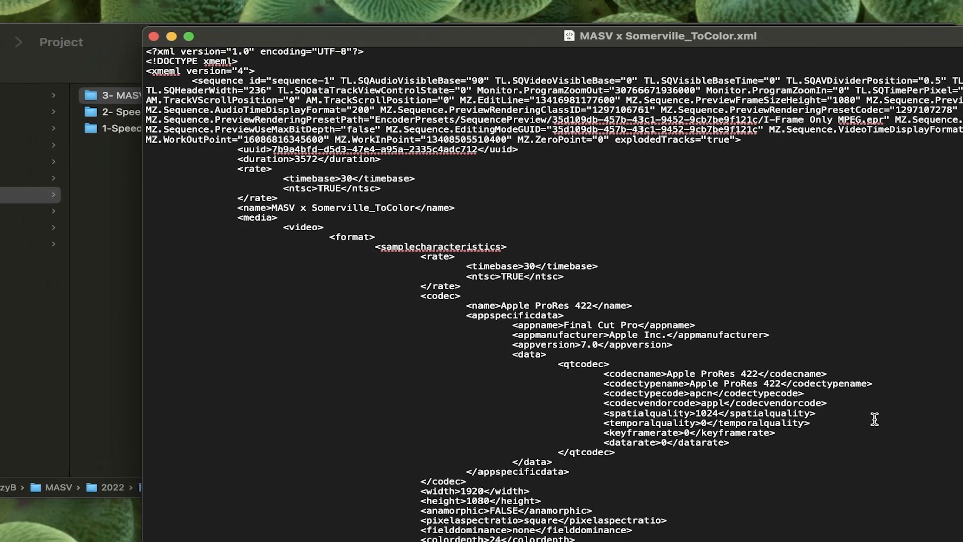
Open the MASV x Somerville_ToColor.aaf file with Pro Tools
scroll(874, 419, down, 5)
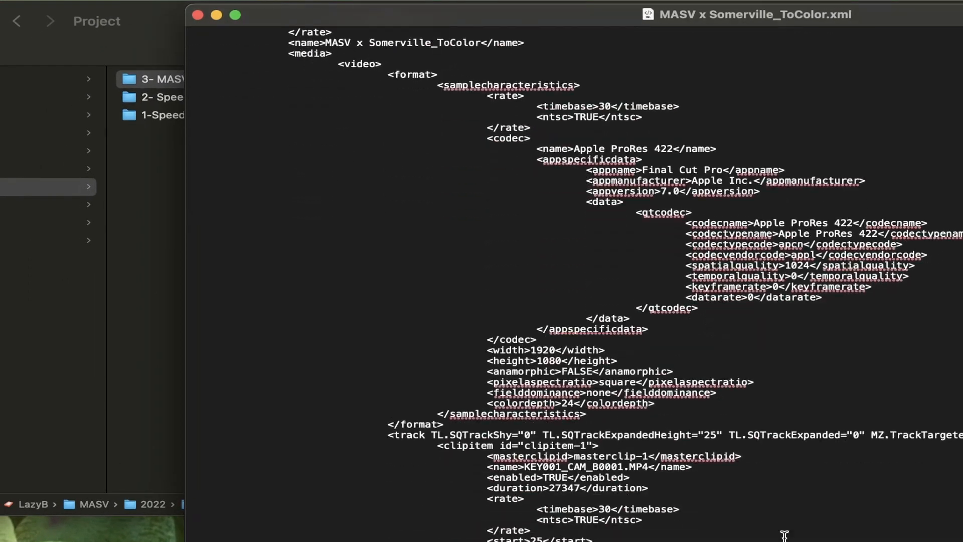
scroll(784, 536, down, 20)
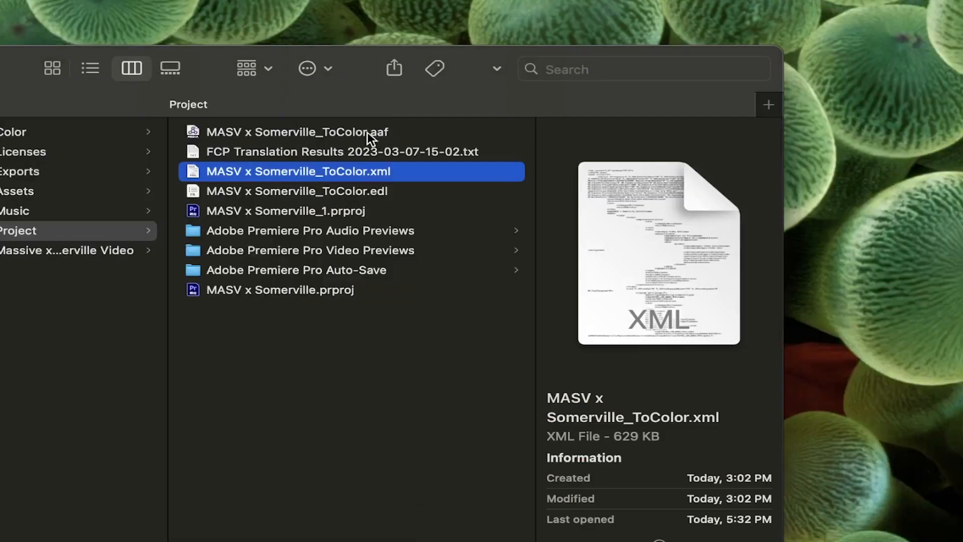
click(362, 132)
right_click(421, 131)
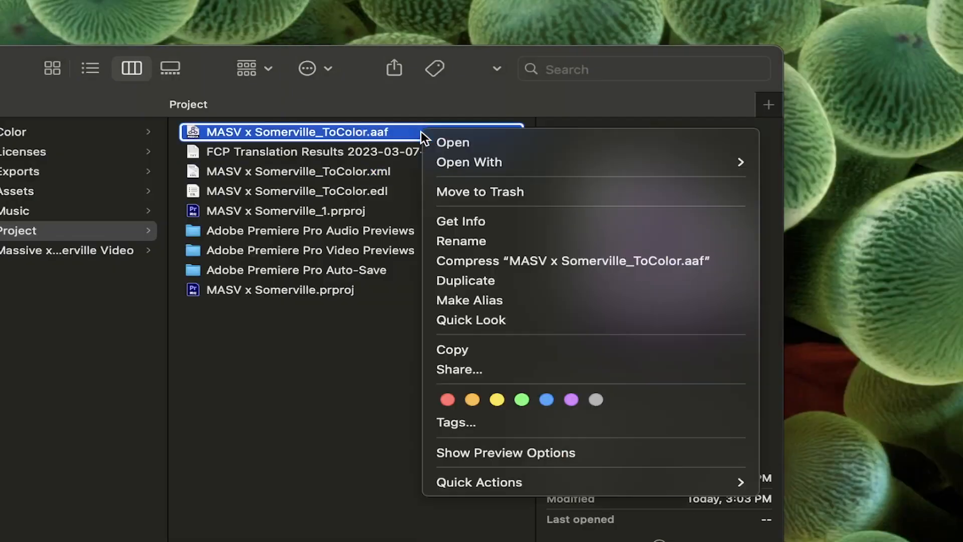
mouse_move(531, 169)
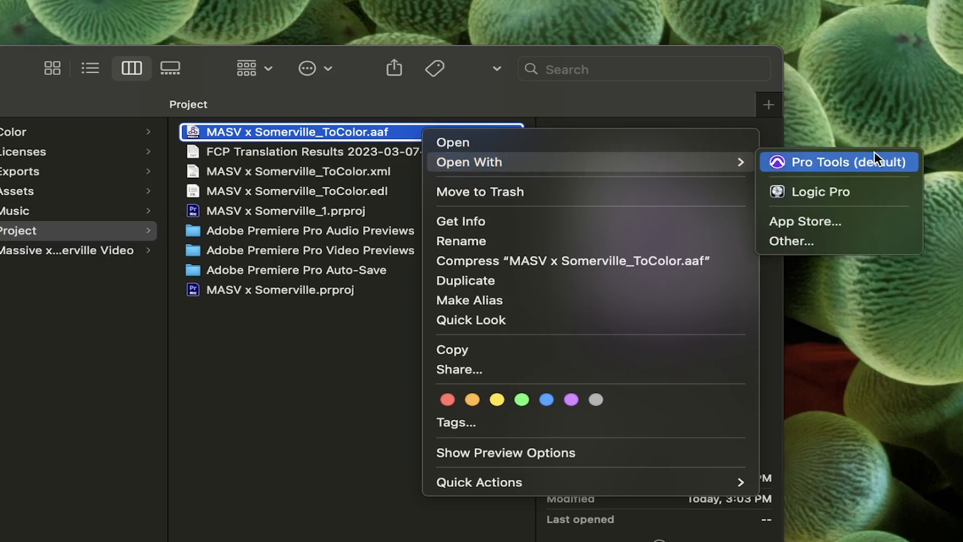
click(820, 164)
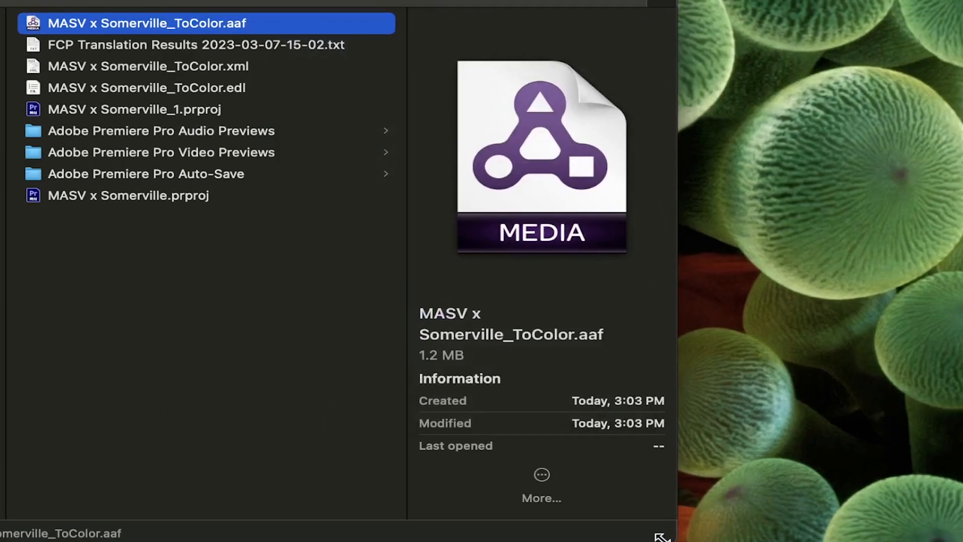
Attach MASV x Somerville_ToColor.edl to the open email draft
drag(661, 537, 750, 541)
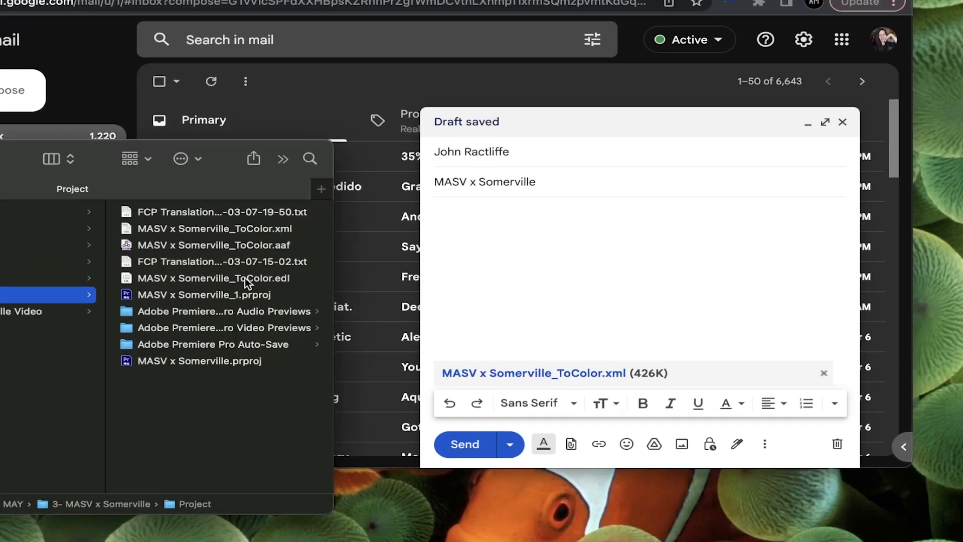
drag(244, 278, 635, 266)
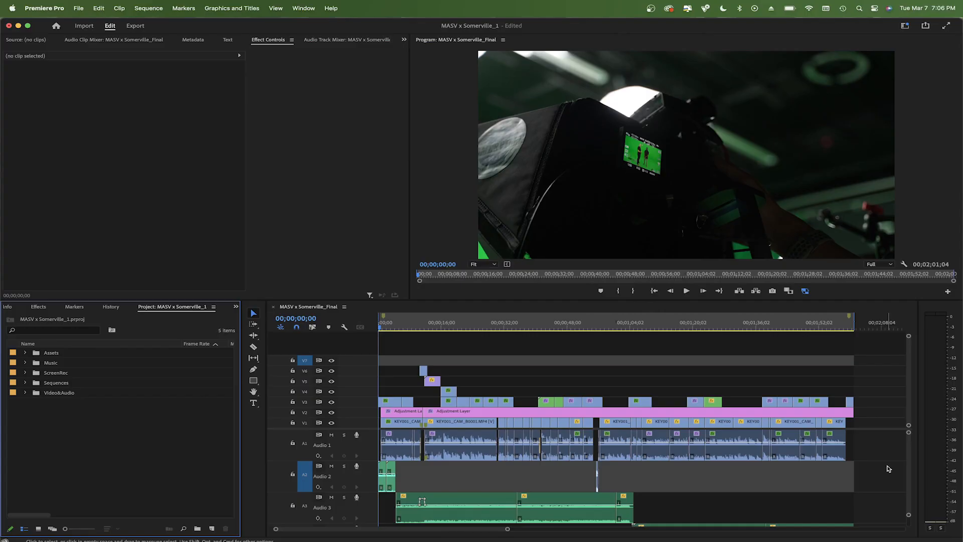
Duplicate the MASV x Somerville_Final sequence in the Sequences folder
click(74, 403)
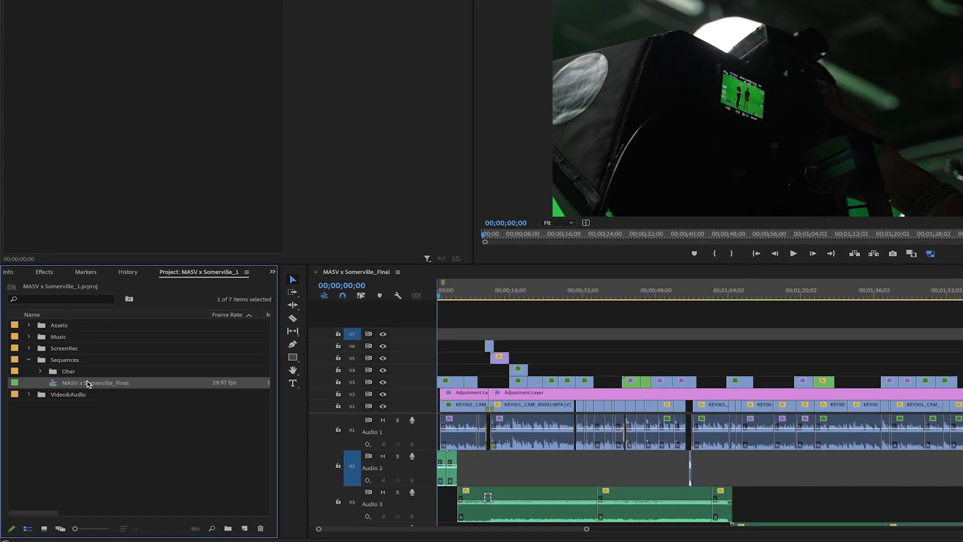
key(super+c)
key(super+v)
Rename the duplicated sequence to MASV x Somerville_ToColor and place it in the Sequences folder
click(203, 327)
click(219, 320)
click(208, 320)
click(223, 319)
key(BackSpace)
key(BackSpace)
key(BackSpace)
key(BackSpace)
key(BackSpace)
text(ToColor)
key(Return)
drag(70, 316, 110, 236)
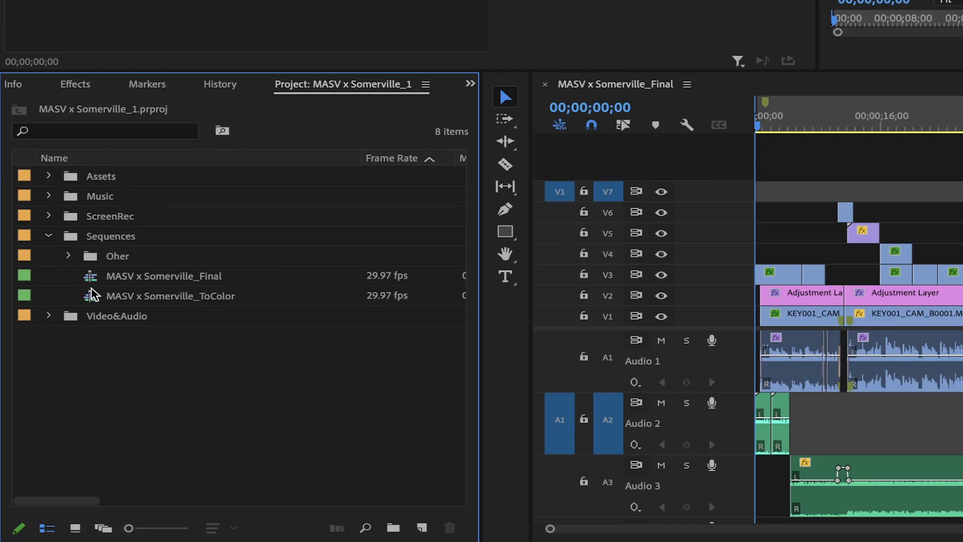
Open the MASV x Somerville_ToColor sequence and move the video clips from the upper tracks down onto V1
double_click(93, 296)
click(858, 121)
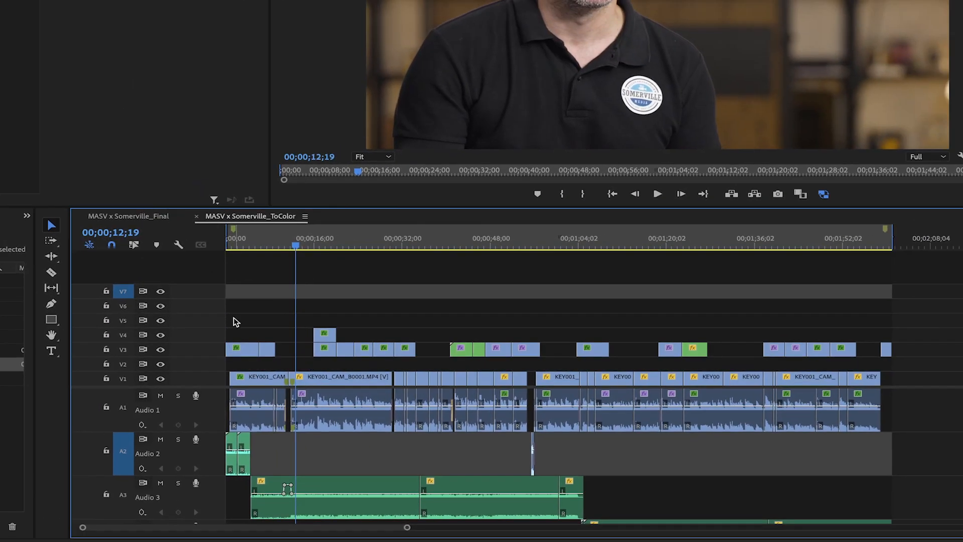
drag(249, 319, 923, 353)
drag(616, 346, 602, 377)
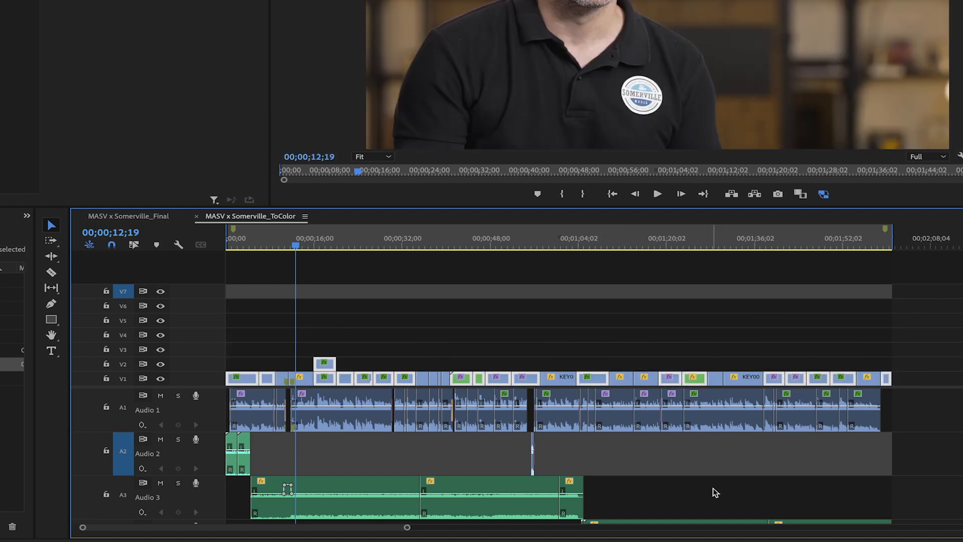
Delete all audio clips from the MASV x Somerville_ToColor sequence
drag(920, 397, 217, 522)
key(Delete)
Apply Set to Frame Size to the clip under the playhead at about 00;00;54;24 and save the project
scroll(613, 466, down, 5)
scroll(616, 451, up, 5)
drag(517, 248, 526, 248)
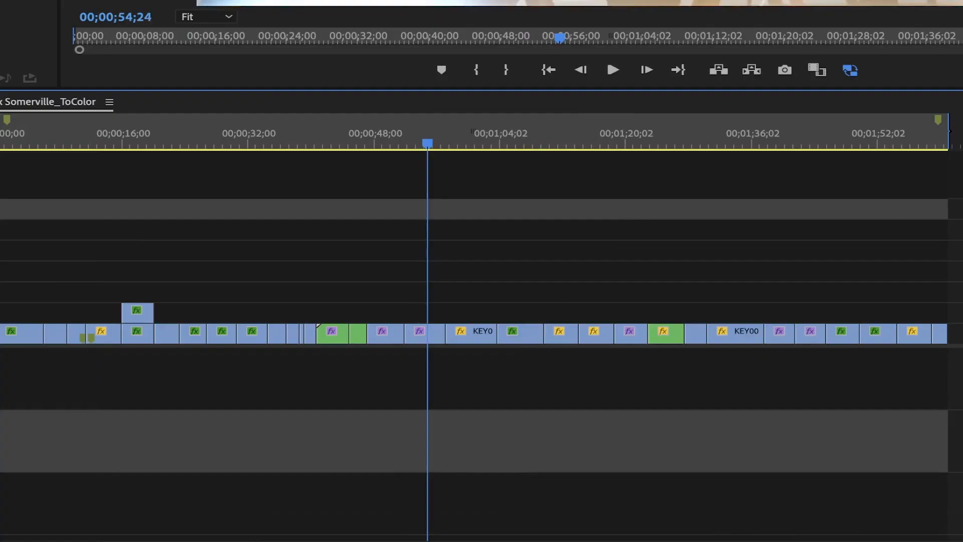
click(435, 333)
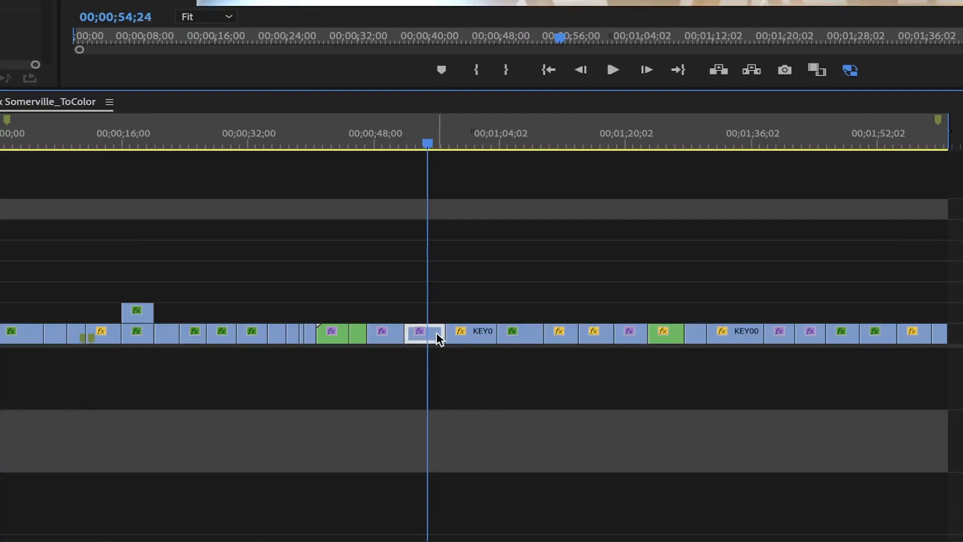
right_click(435, 332)
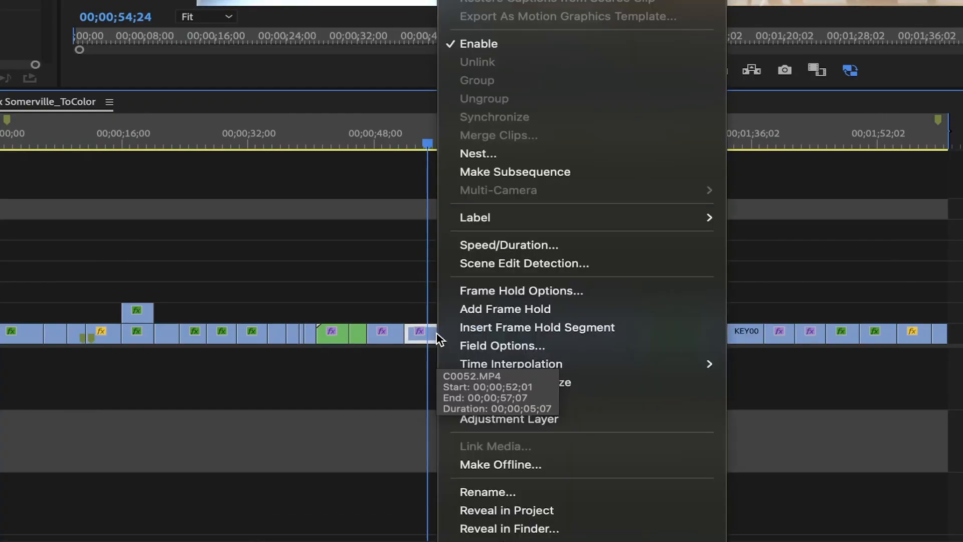
click(614, 400)
key(super+s)
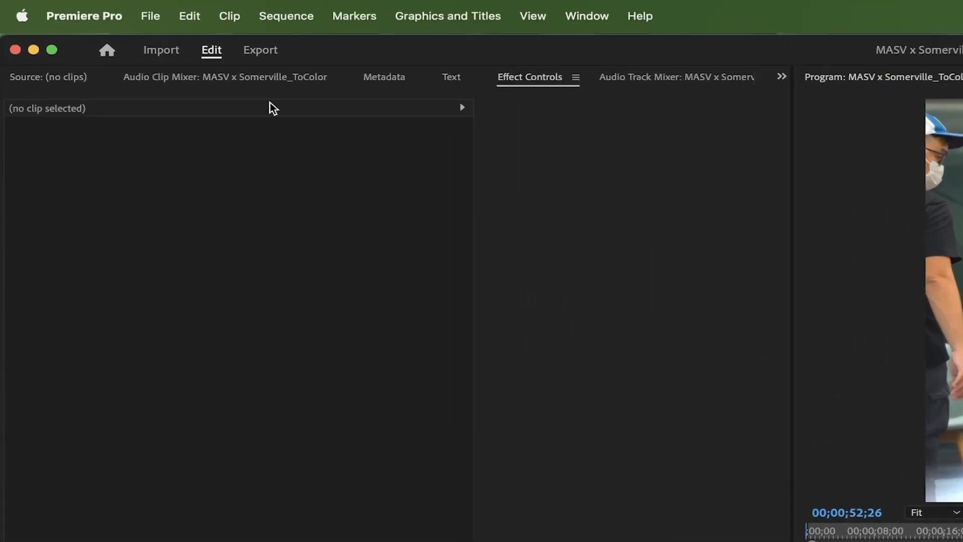
Export the sequence as a CMX 3600 EDL with Video 1 as the video track into the Project folder
click(78, 8)
mouse_move(294, 494)
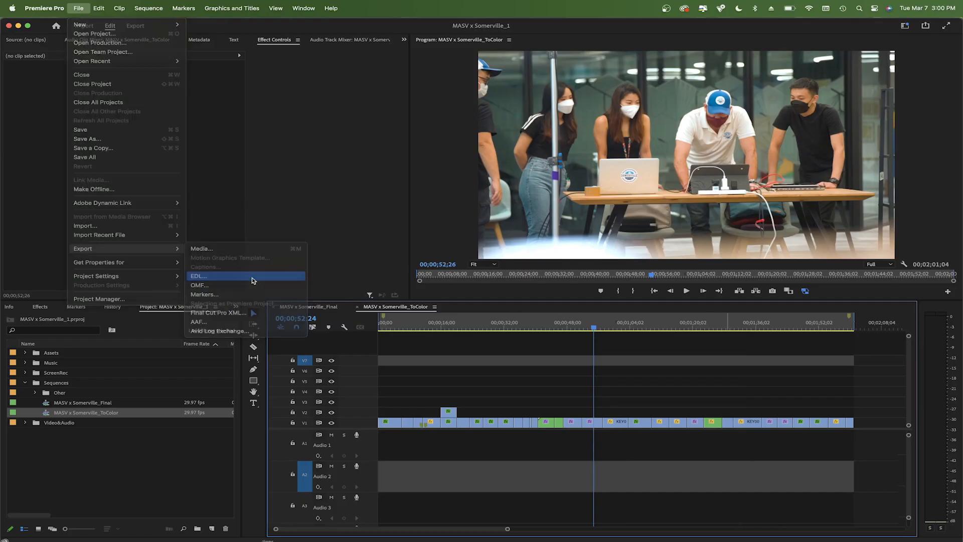
click(253, 279)
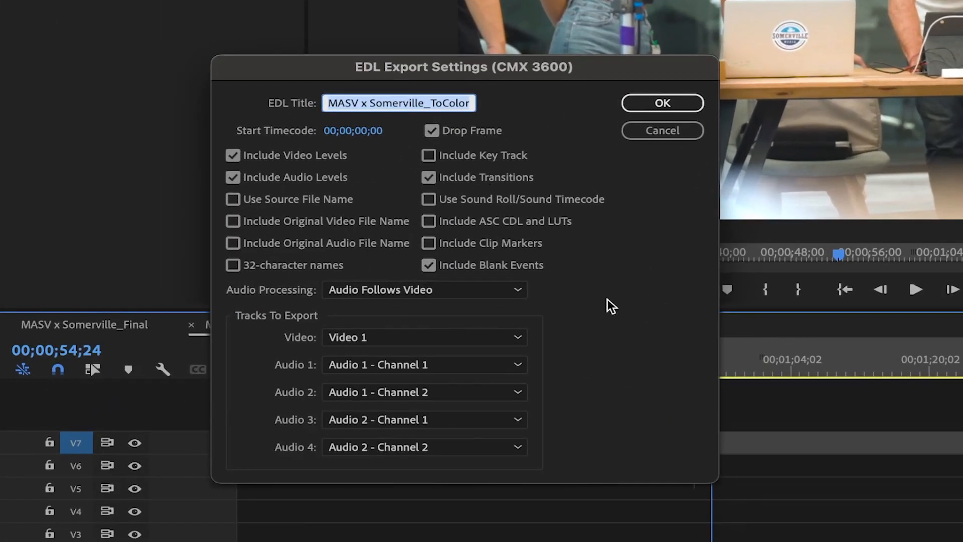
click(503, 337)
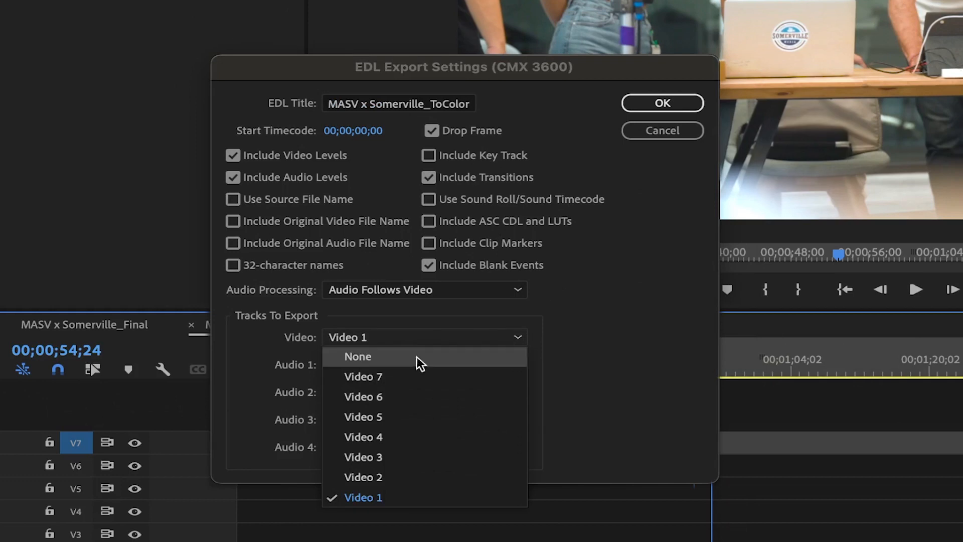
click(387, 500)
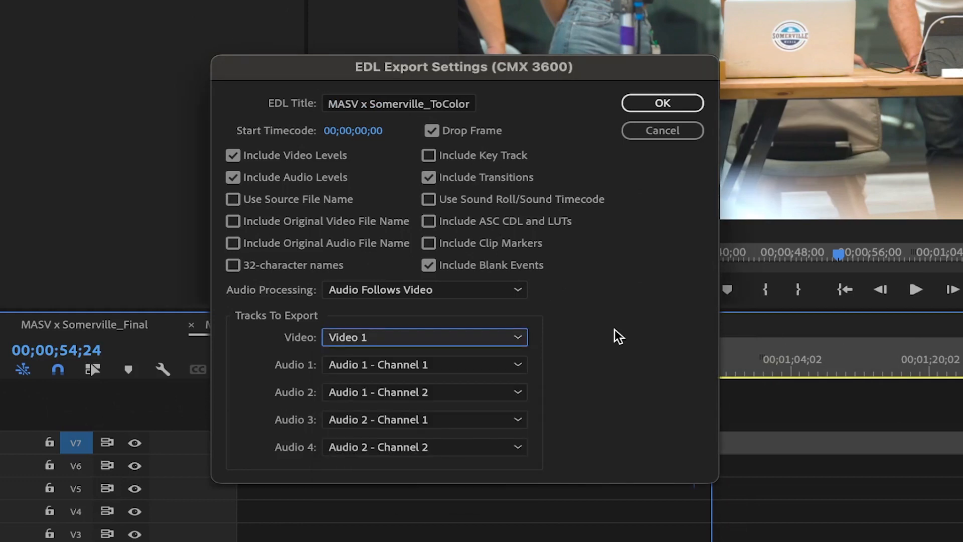
click(660, 104)
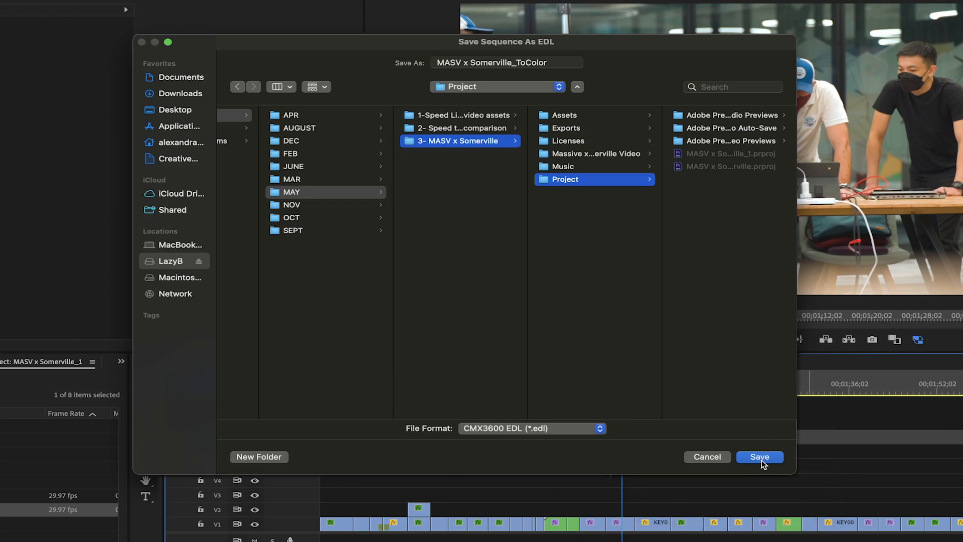
click(760, 457)
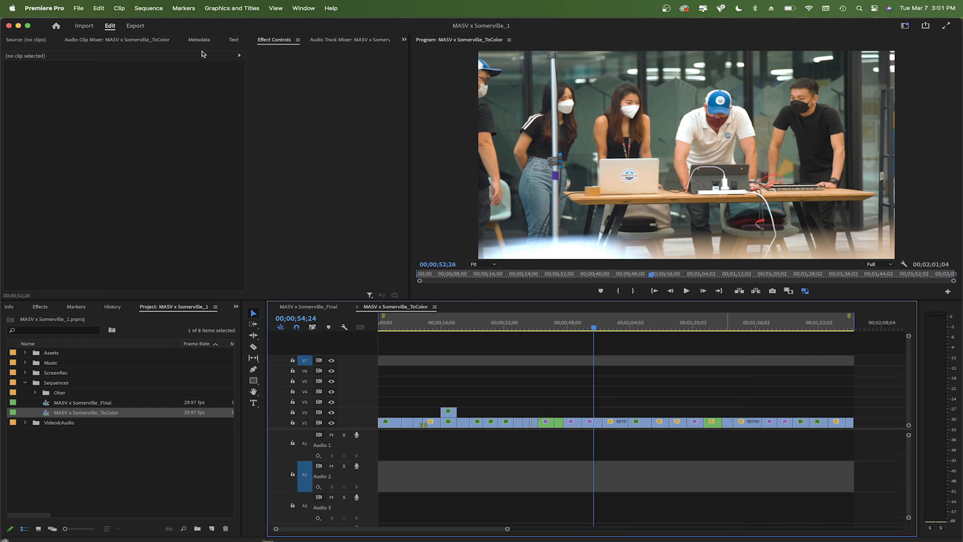
Export the sequence as Final Cut Pro XML named MASV x Somerville_ToColor into the Project folder
click(78, 8)
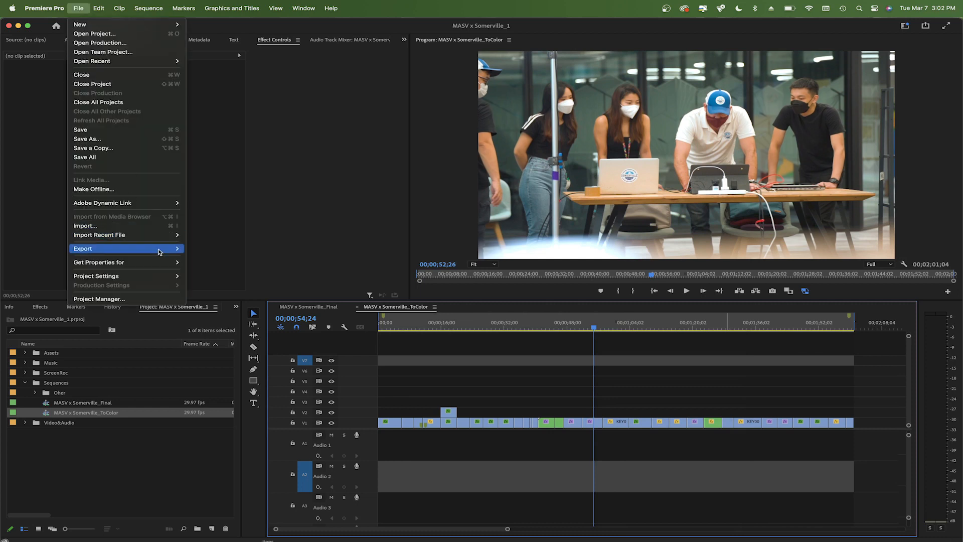
mouse_move(176, 252)
click(247, 316)
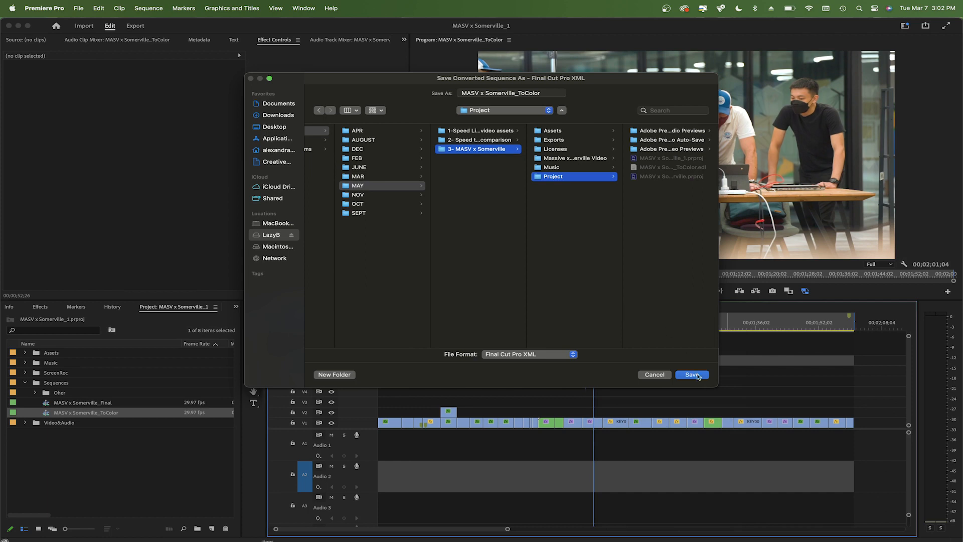
click(694, 375)
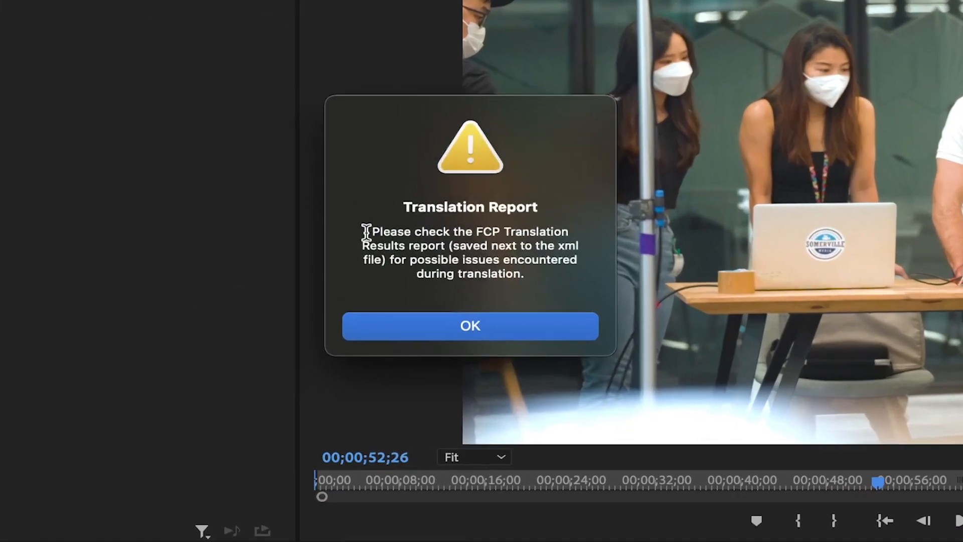
drag(366, 232, 546, 273)
click(563, 276)
click(469, 327)
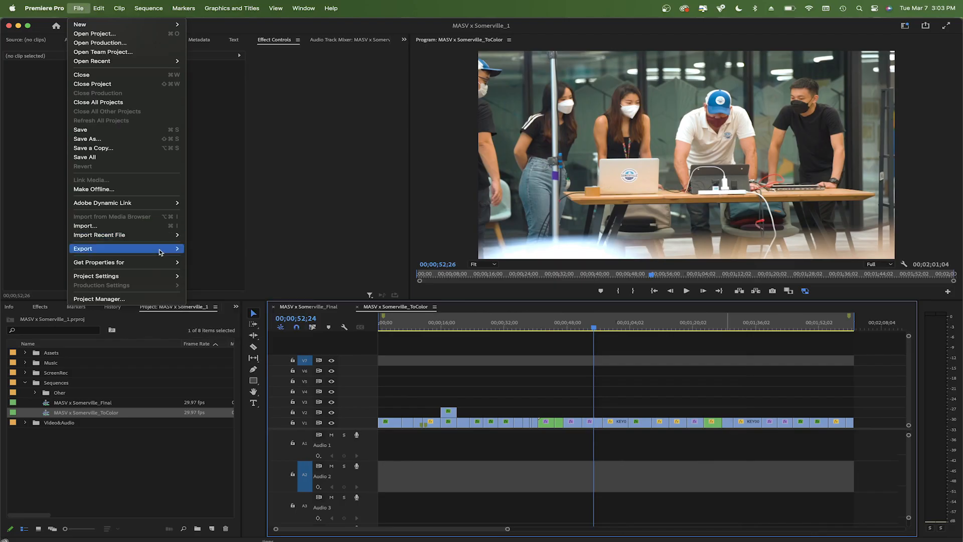
Export the sequence as an AAF file named MASV x Somerville_ToColor into the Project folder
mouse_move(161, 250)
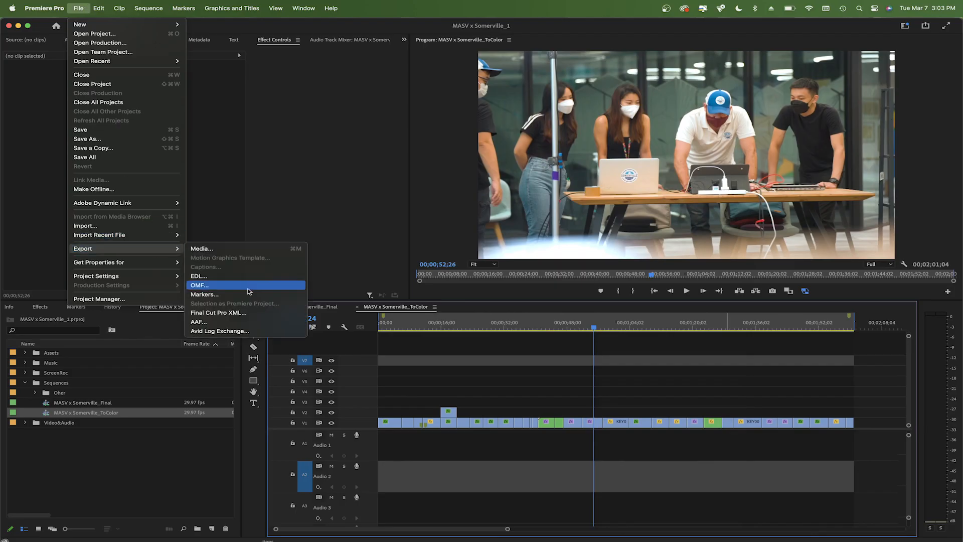
click(219, 323)
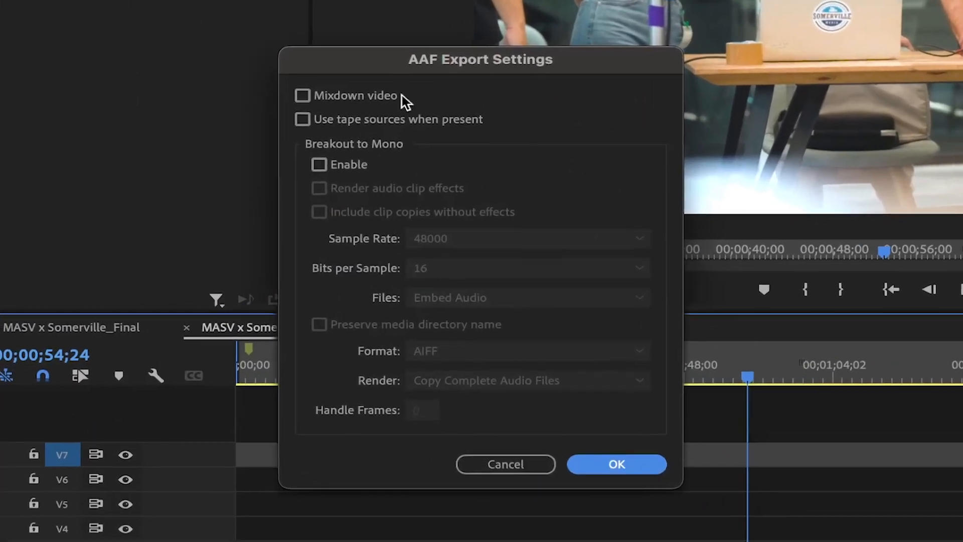
click(303, 94)
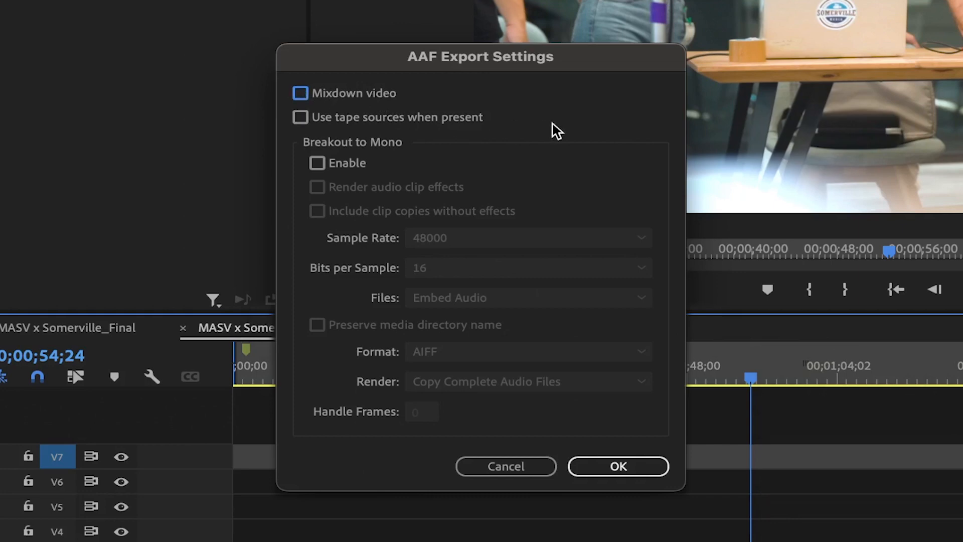
click(618, 460)
click(512, 82)
click(514, 81)
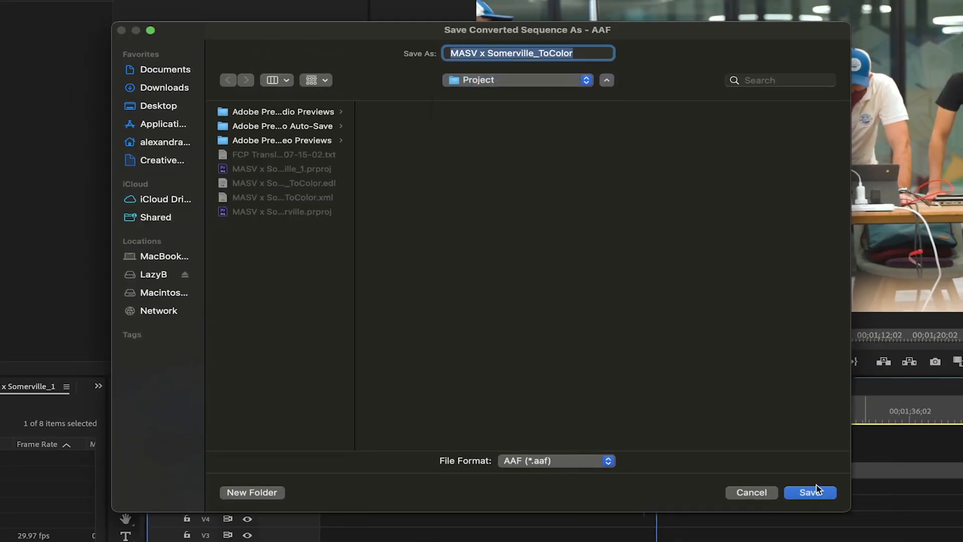
click(808, 494)
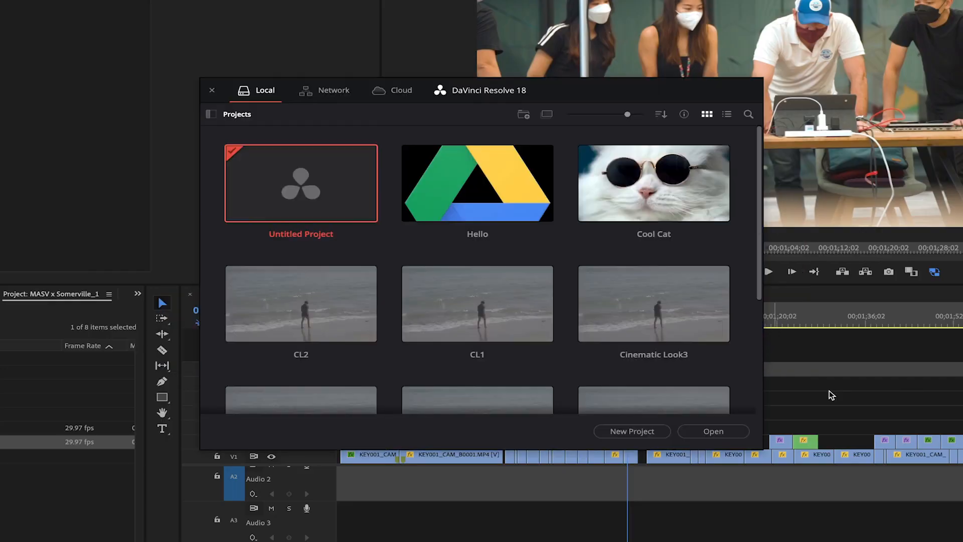
Switch to DaVinci Resolve and create a new project named MASV x Somerville_ColorGrading
click(618, 432)
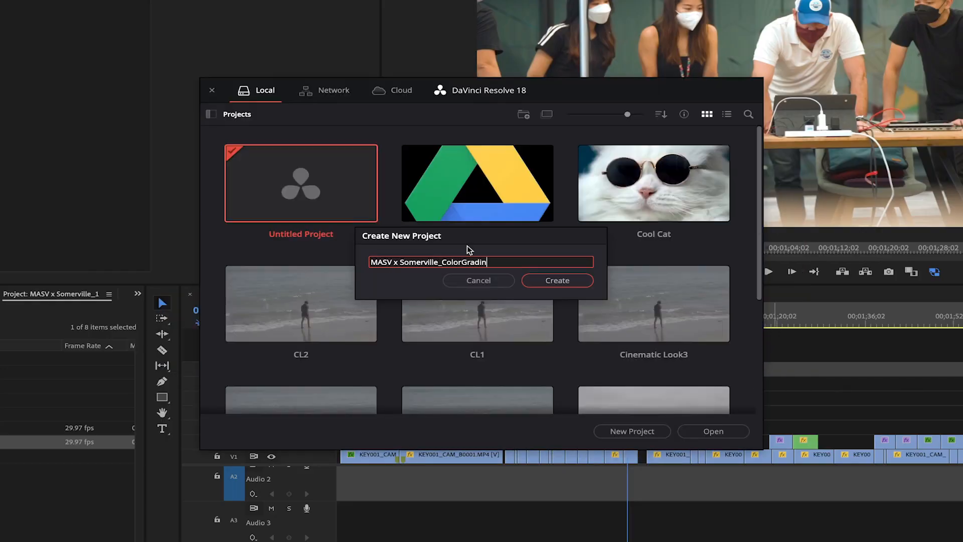
click(550, 280)
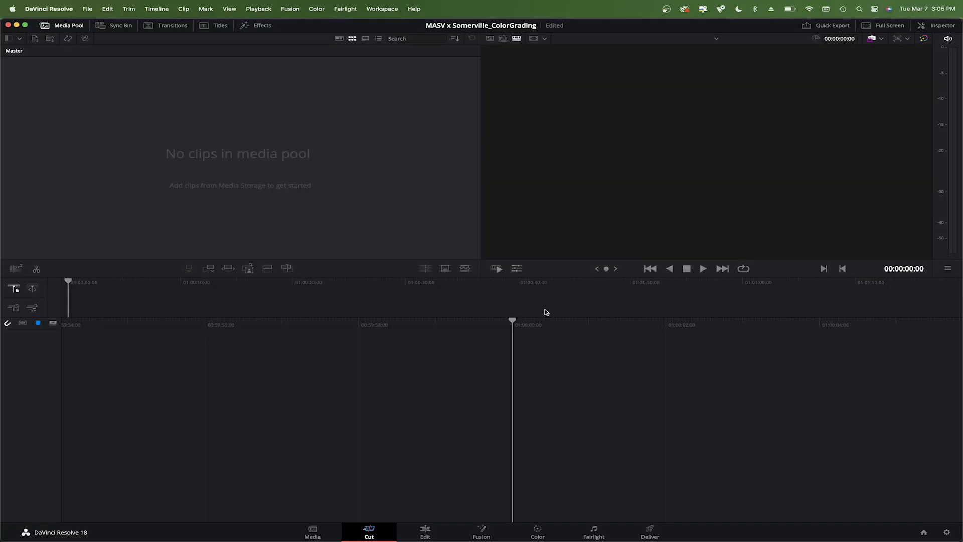
Set the project's input scaling for mismatched resolution files to Center crop with no resizing and save the settings
click(947, 533)
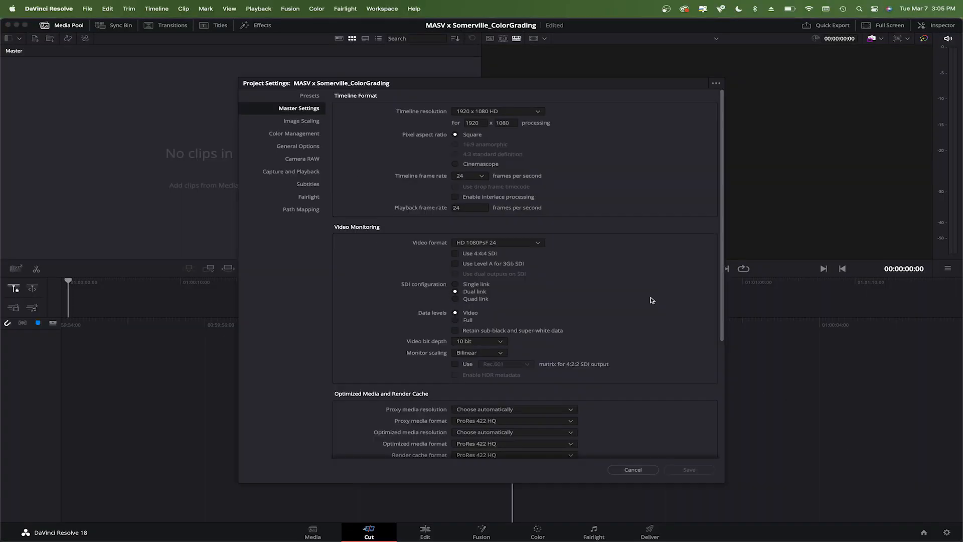
click(311, 124)
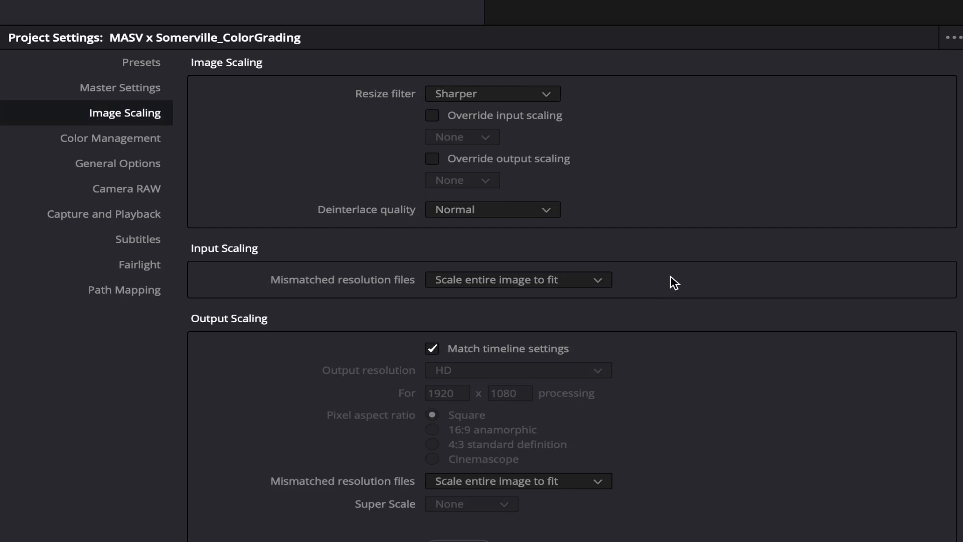
click(539, 284)
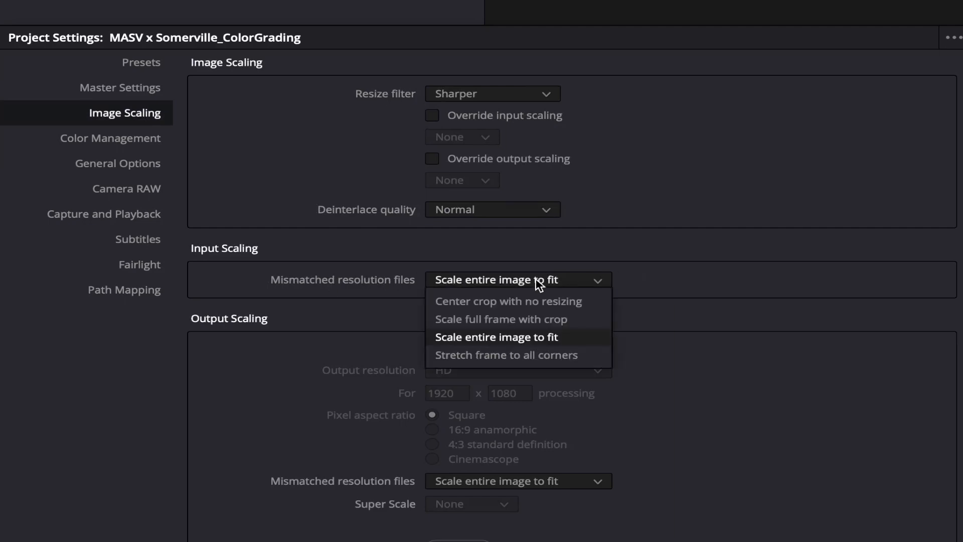
click(585, 306)
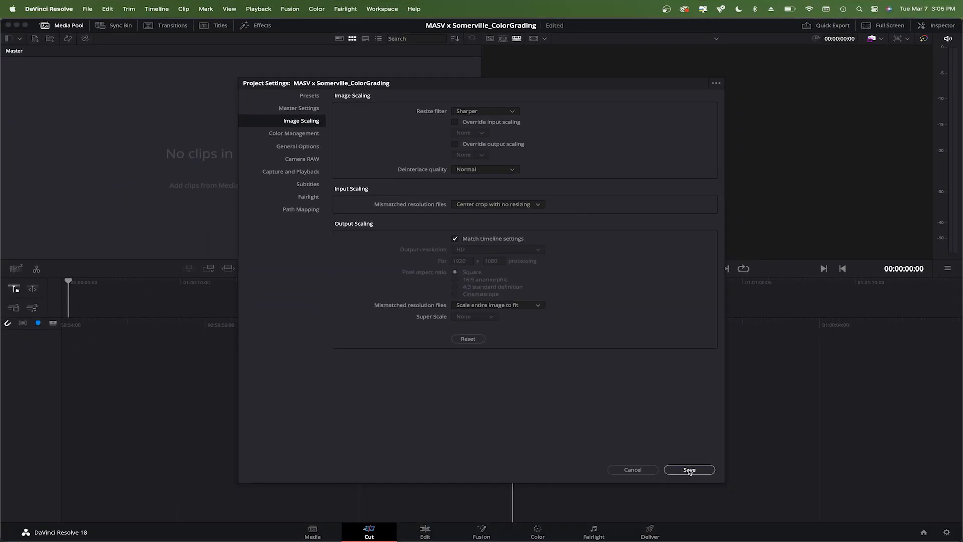
click(689, 470)
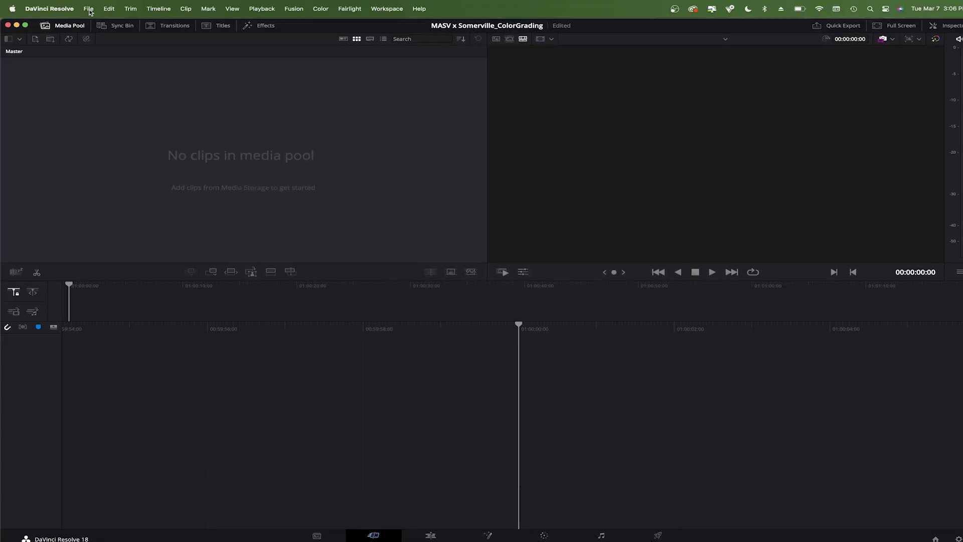
Import a timeline from the MASV x Somerville_ToColor.xml file in the Project folder
click(88, 9)
mouse_move(146, 110)
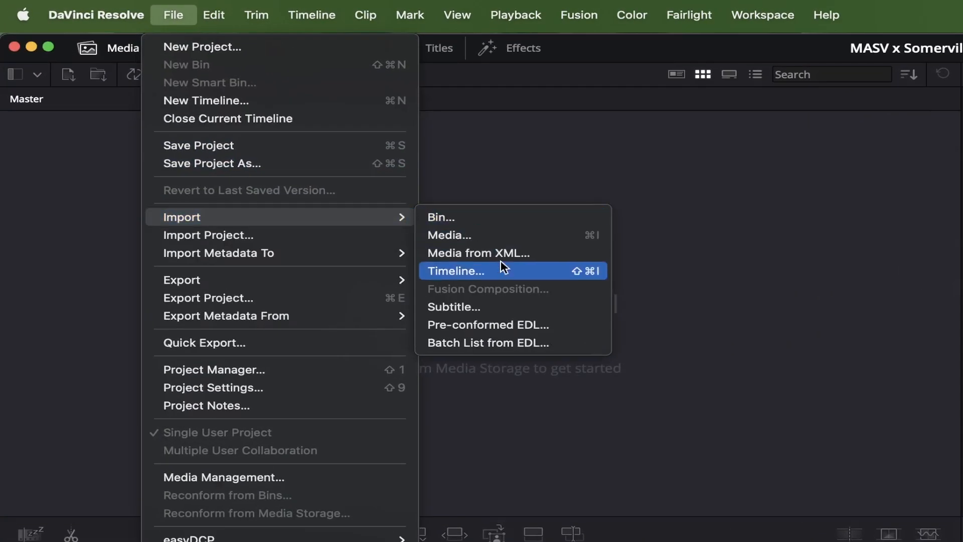
click(500, 252)
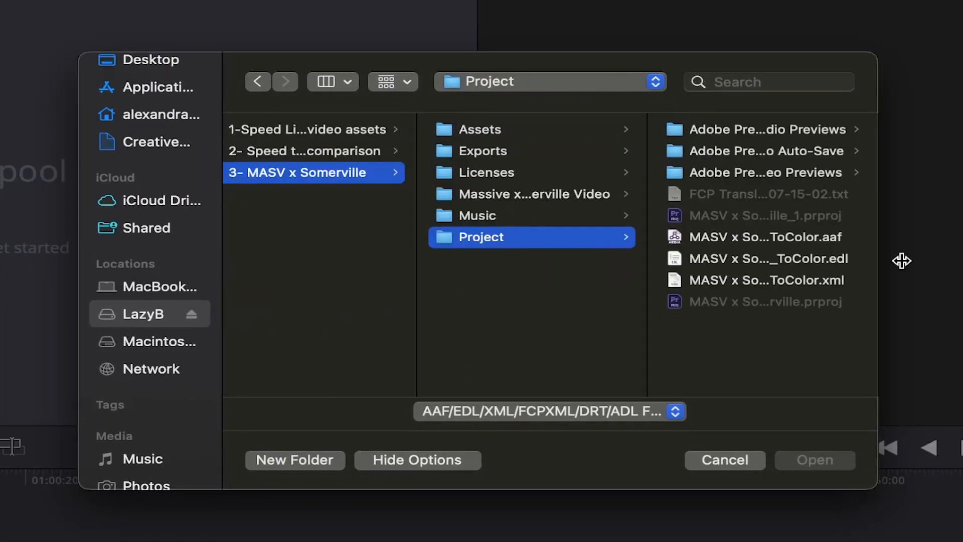
click(819, 261)
click(556, 281)
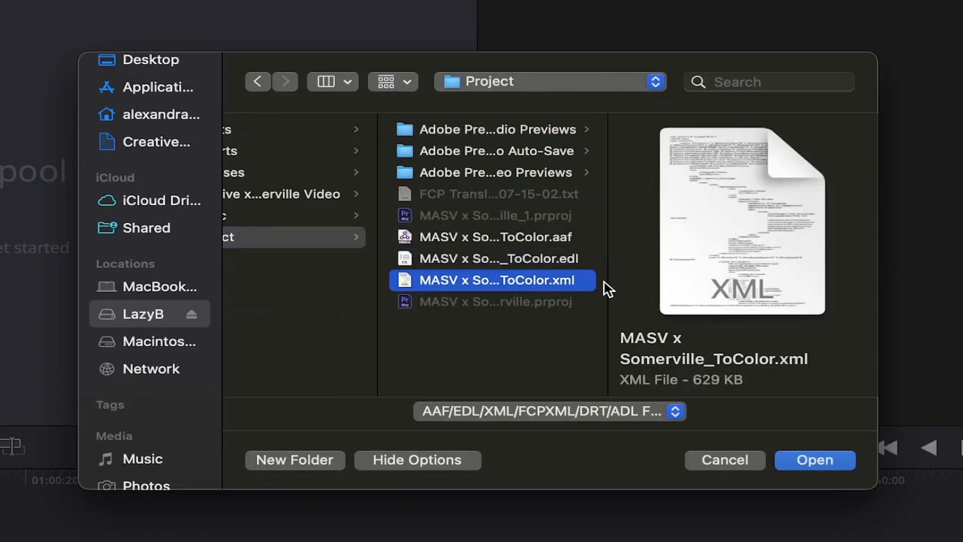
click(555, 238)
click(555, 277)
click(819, 460)
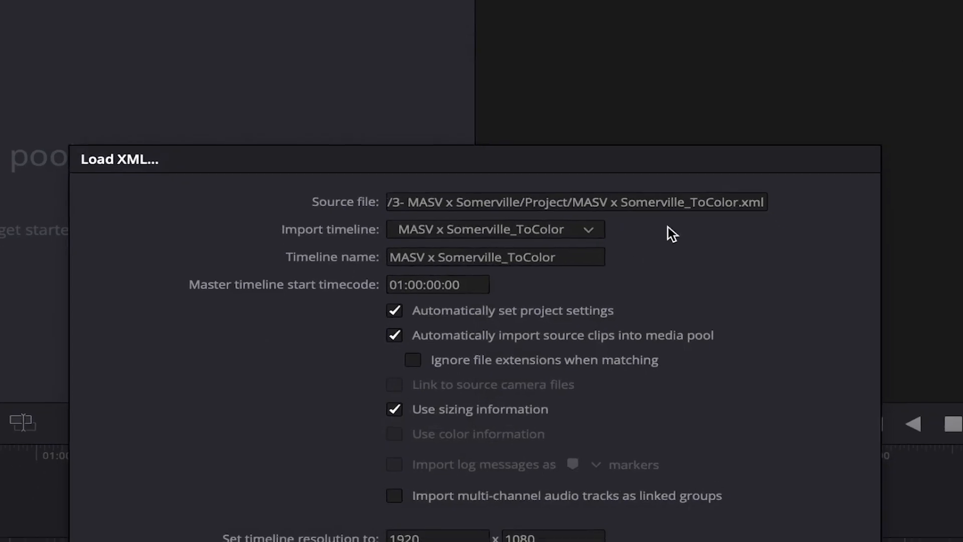
Name the imported timeline MASV x Somerville_ColorGrading and load it
click(555, 216)
key(BackSpace)
key(BackSpace)
key(BackSpace)
key(BackSpace)
key(BackSpace)
key(BackSpace)
key(BackSpace)
text(Color)
text(Grading)
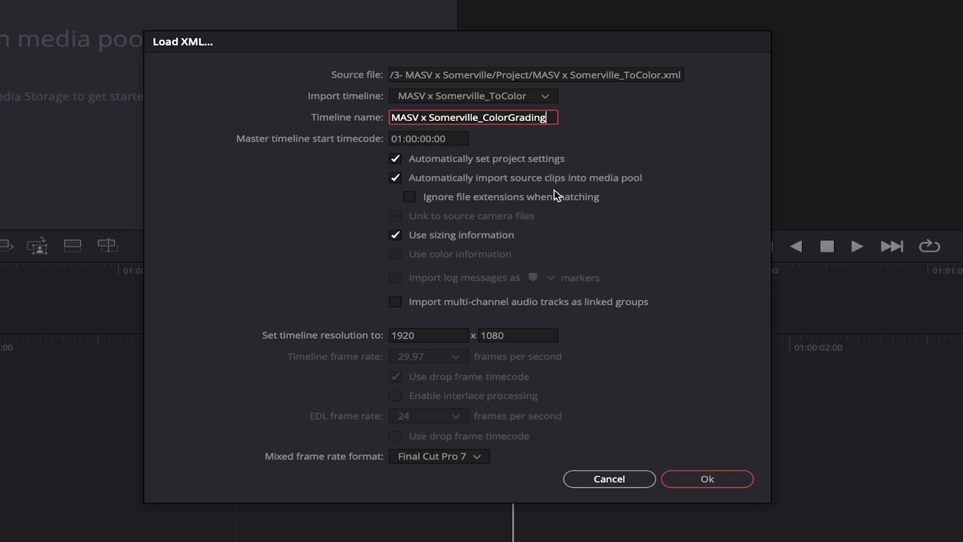
click(715, 481)
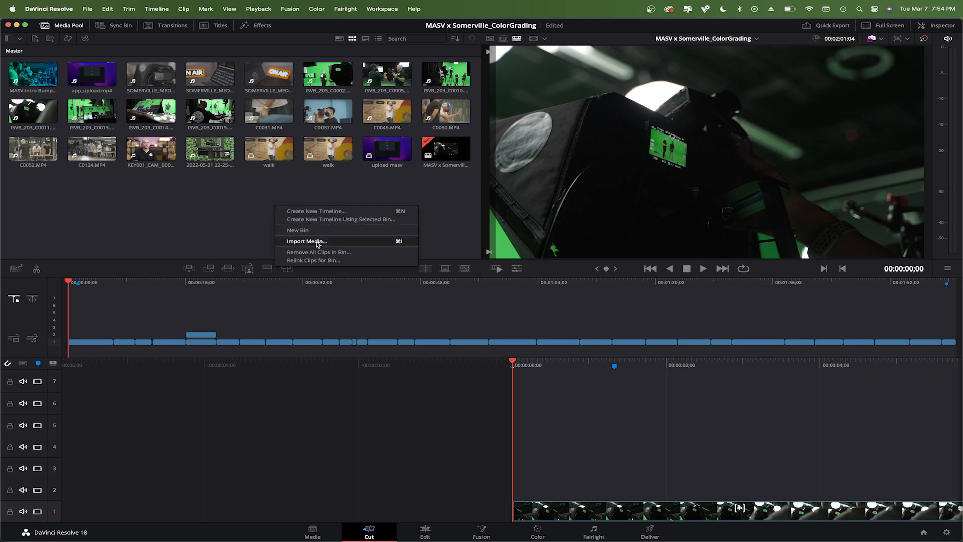
Import the reference movie MASV x Somerville_ToColor.mov from the Assets folder into the media pool
click(317, 242)
click(541, 226)
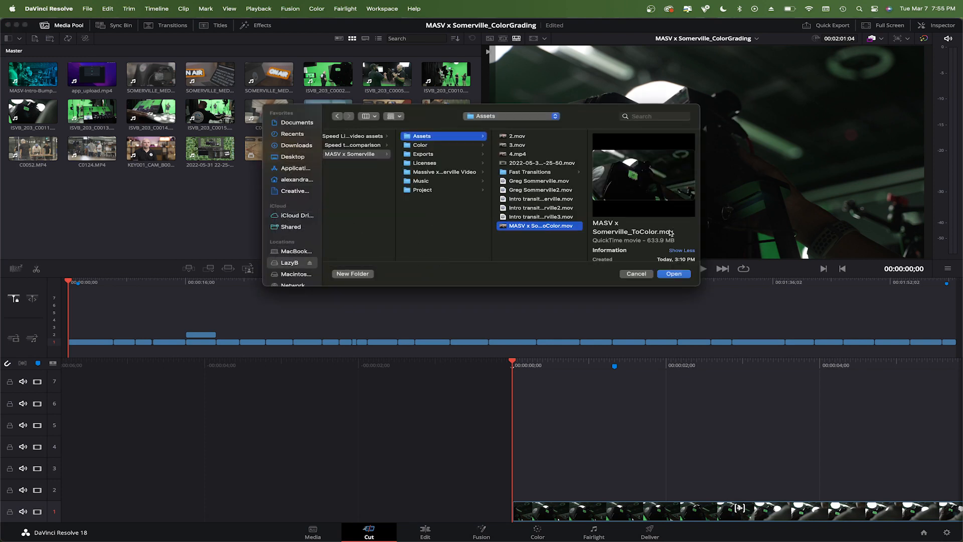
click(678, 275)
Place the reference movie on video track 3 above the edit and play back to check alignment
drag(33, 186, 70, 328)
key(space)
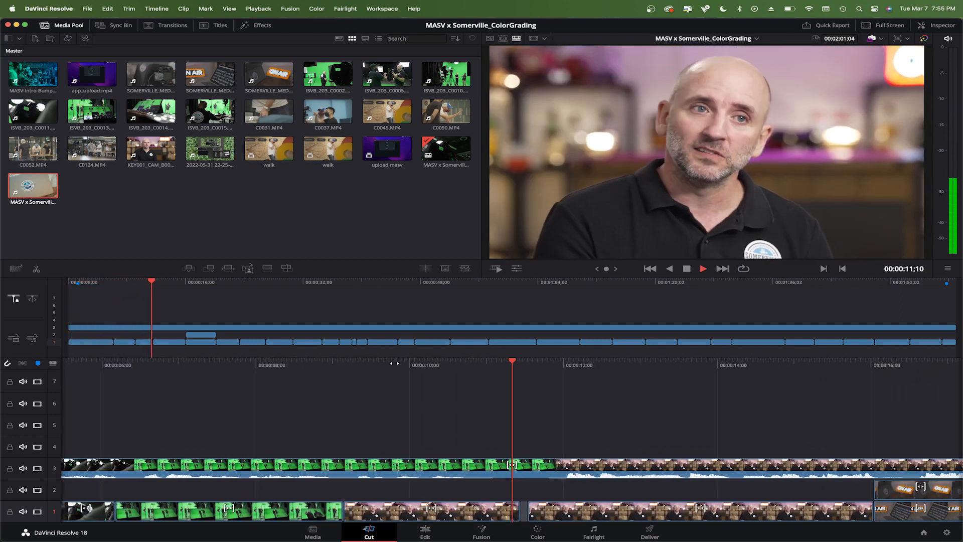
key(space)
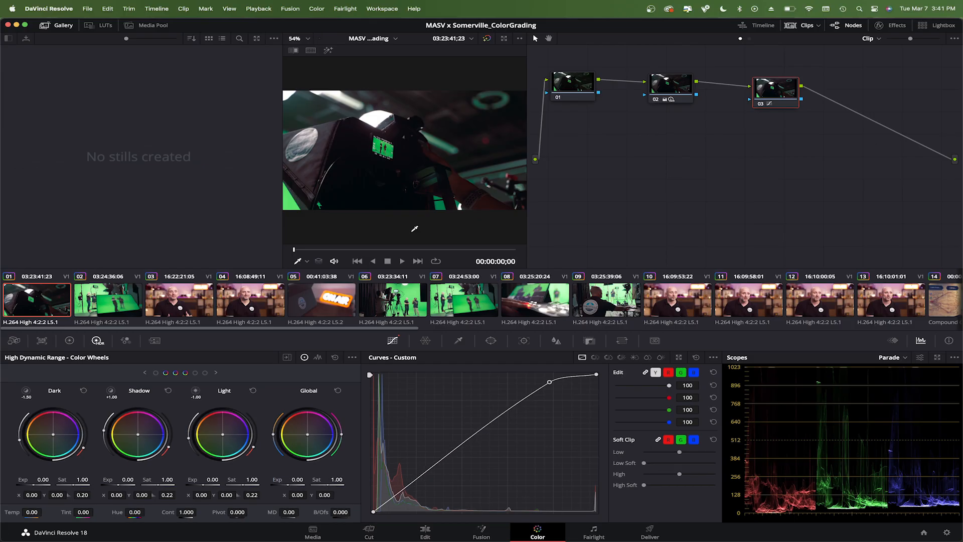
Export the graded timeline as an EDL file named MASV x Somerville_ColorGrading into the Color folder
click(173, 302)
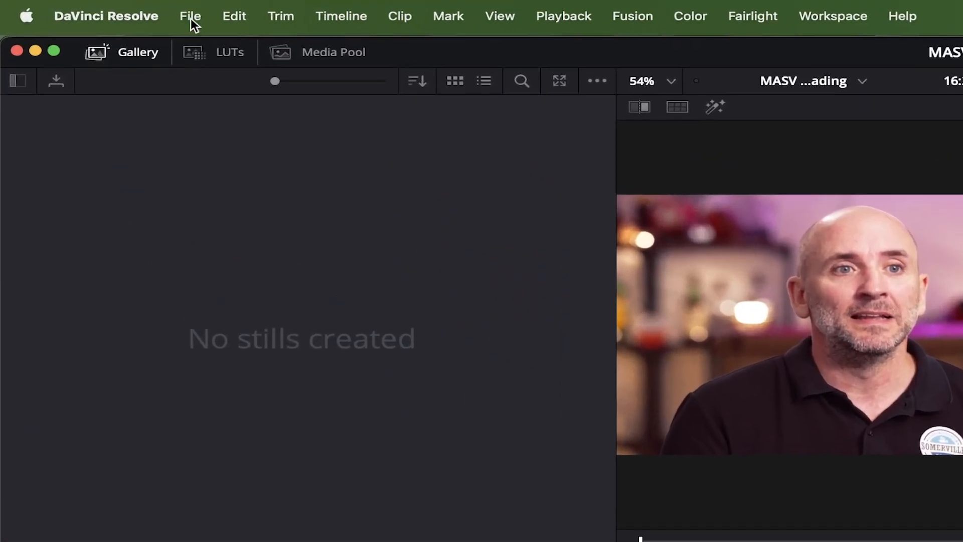
click(87, 8)
mouse_move(432, 343)
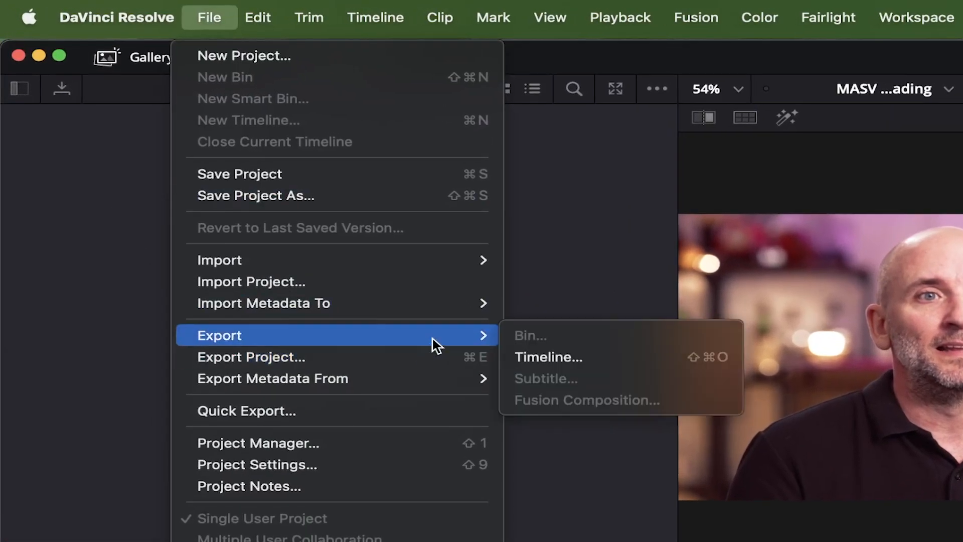
click(669, 361)
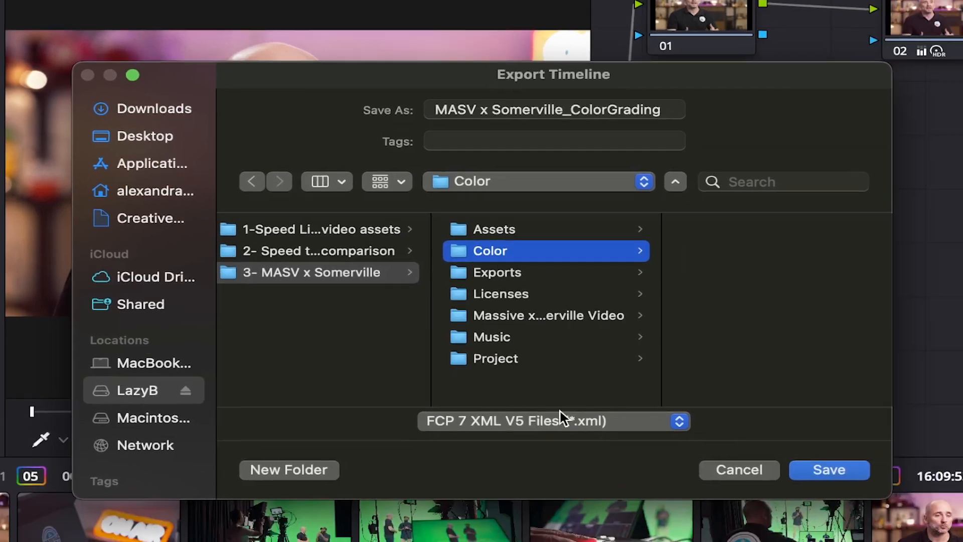
click(913, 520)
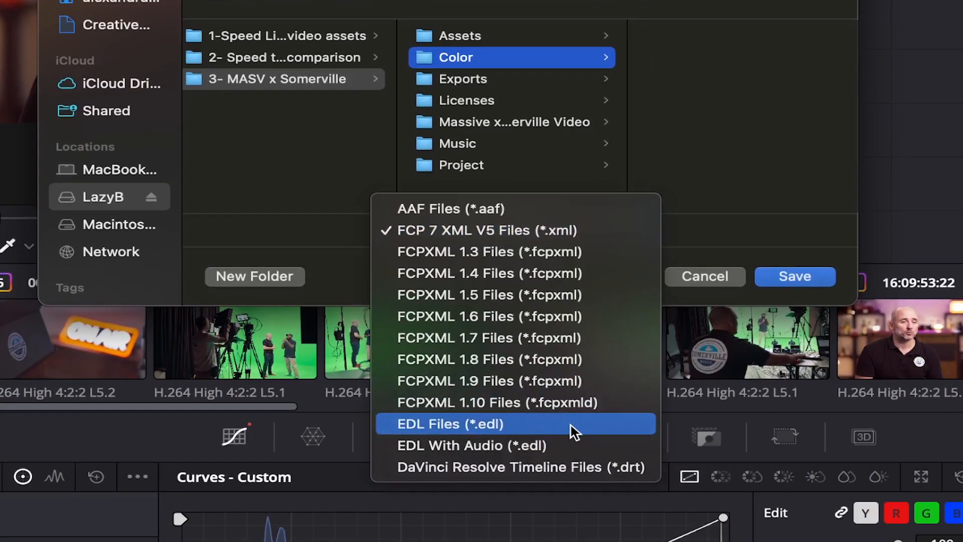
click(571, 426)
click(795, 276)
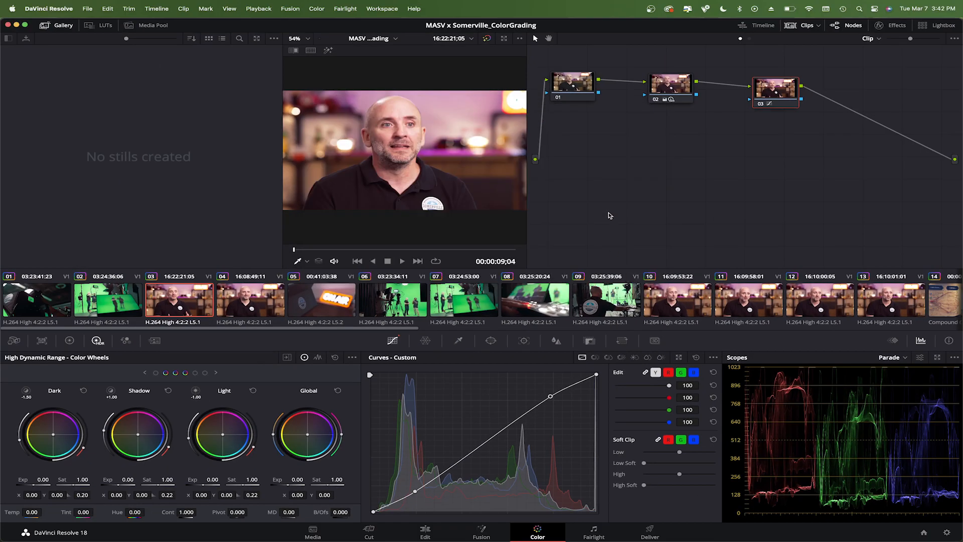
Set up a Premiere XML render with its location set to the Color folder
click(652, 532)
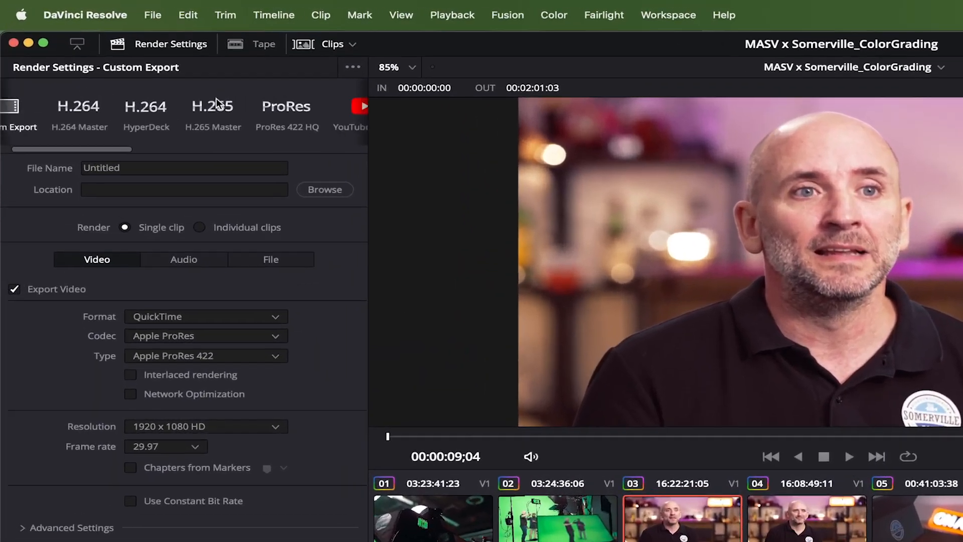
scroll(125, 59, right, 5)
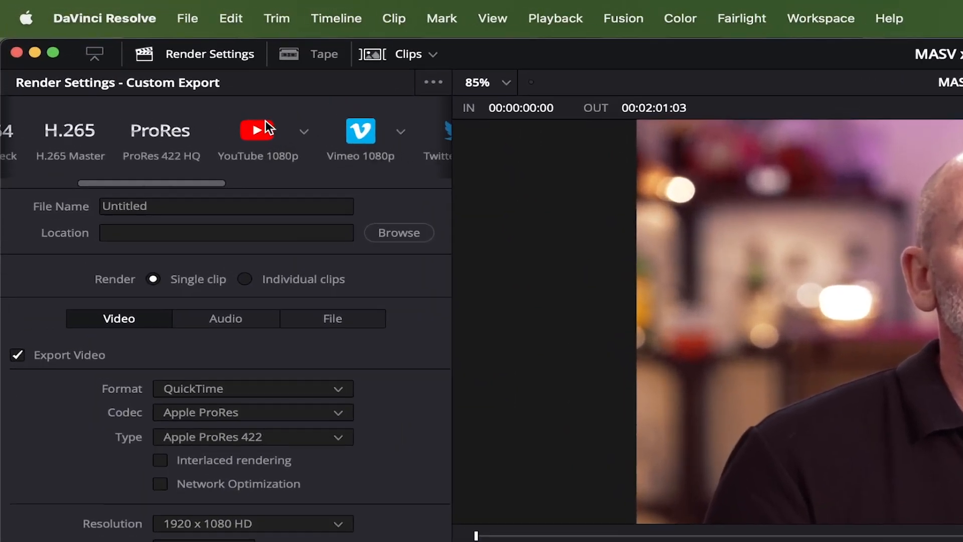
scroll(264, 126, right, 10)
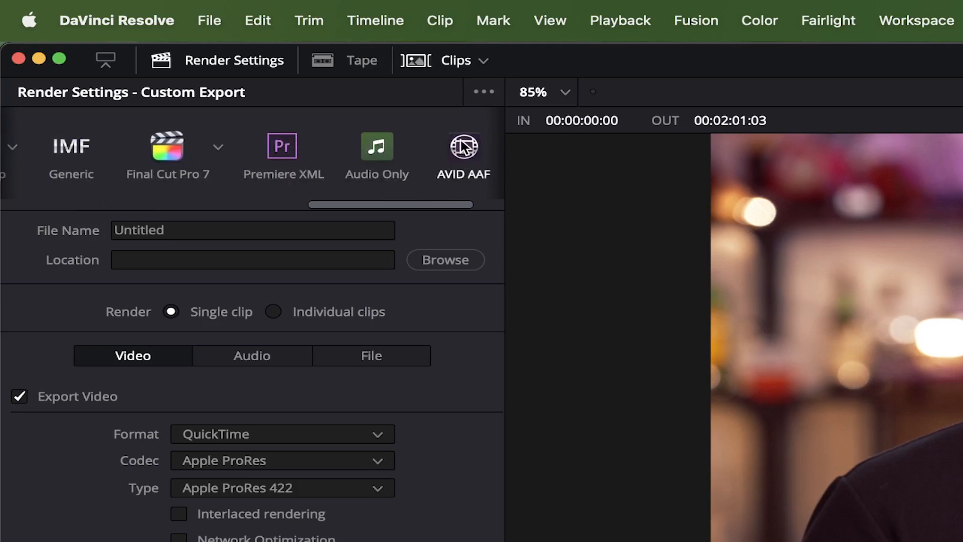
click(284, 148)
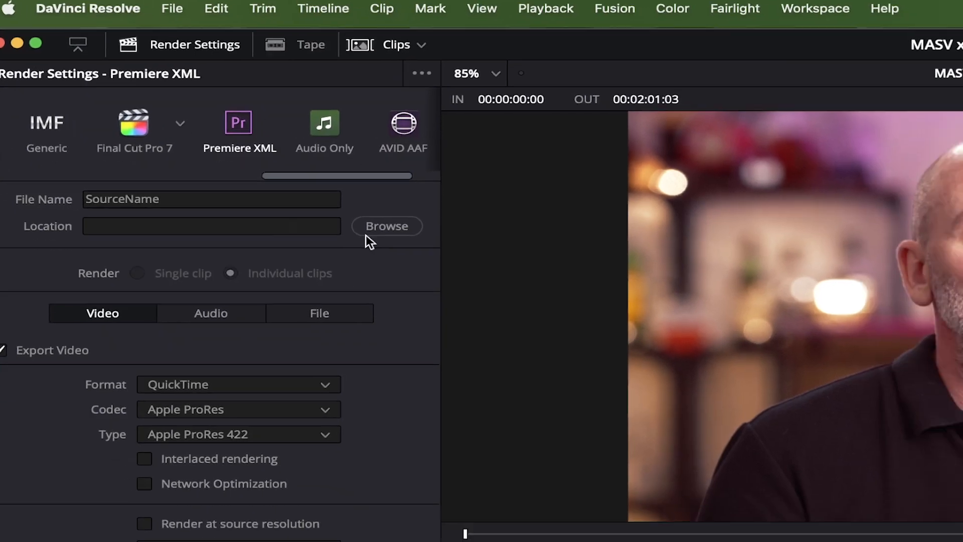
click(445, 259)
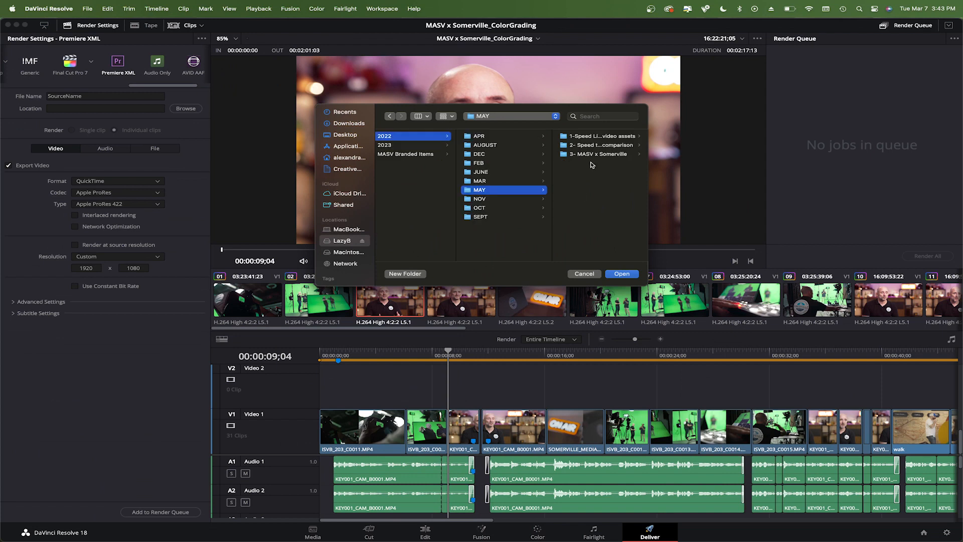
key(Return)
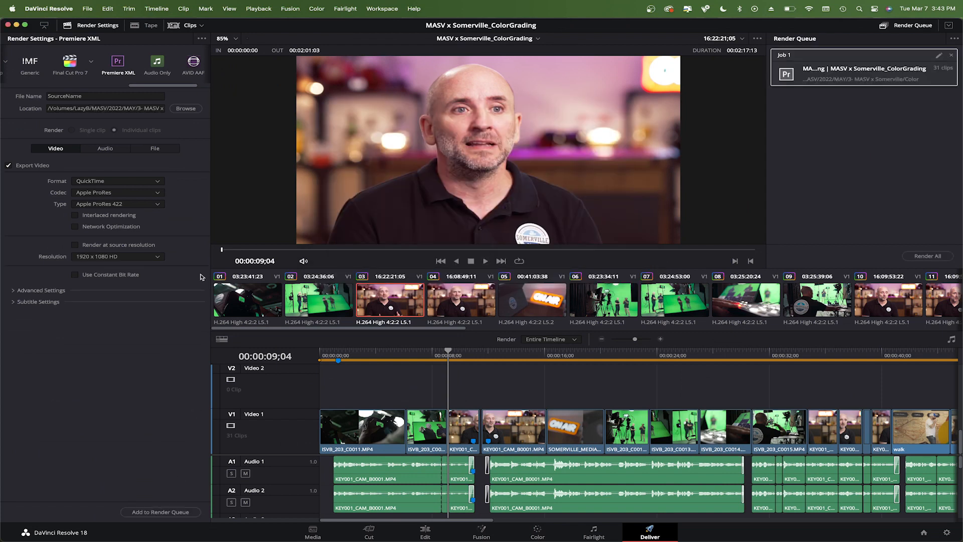
Set up an AVID AAF render to the Color folder, add it to the render queue and render the jobs
click(186, 109)
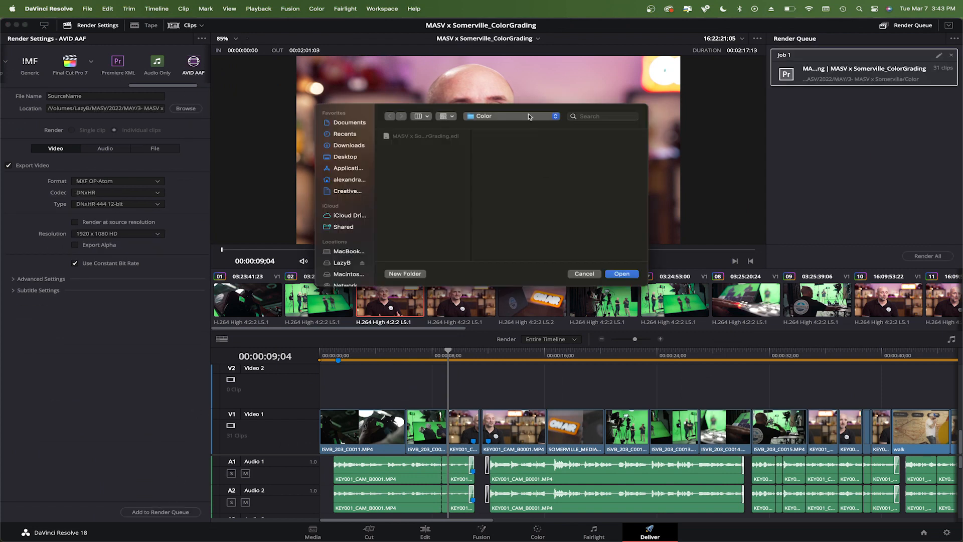
click(622, 274)
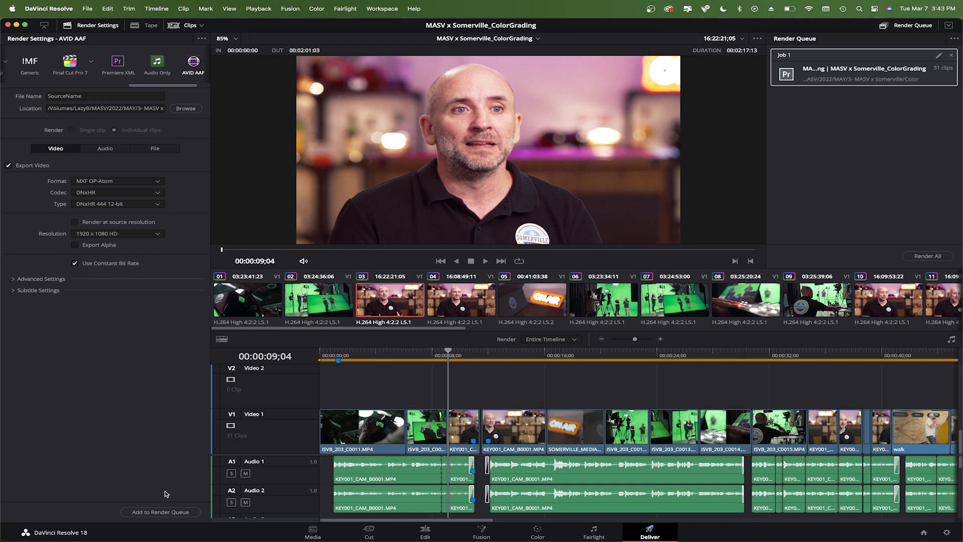
click(153, 512)
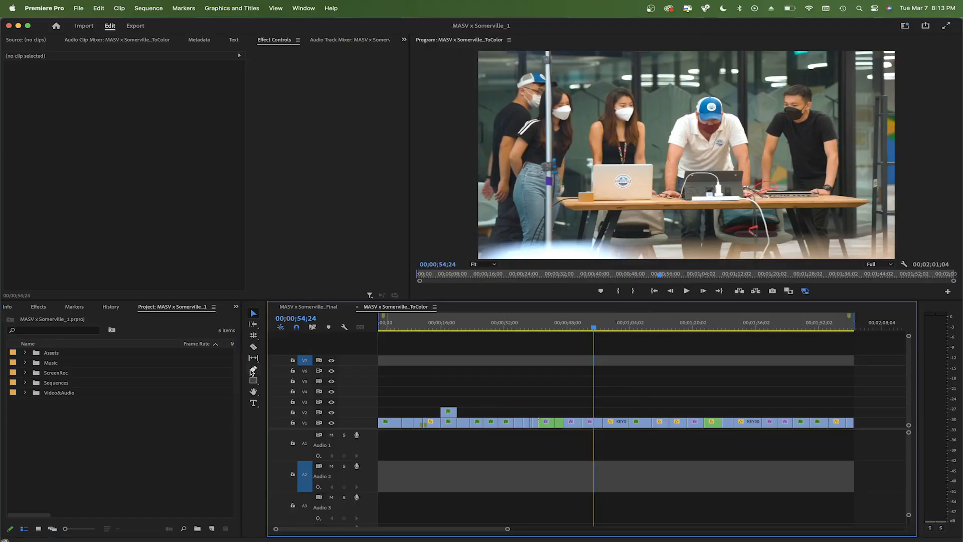
click(138, 438)
Switch to Premiere Pro and import the Resolve-rendered XML file from the Color folder
click(78, 8)
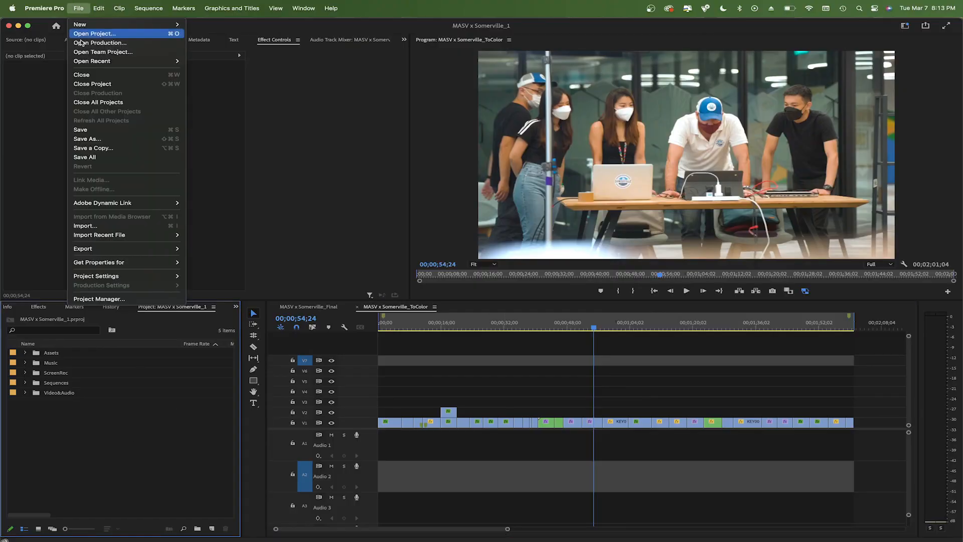
click(148, 228)
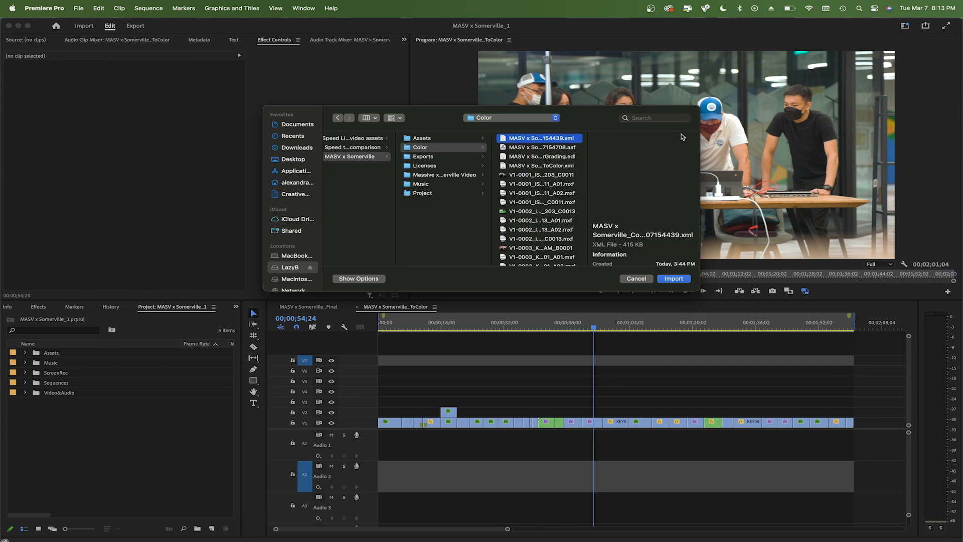
click(677, 280)
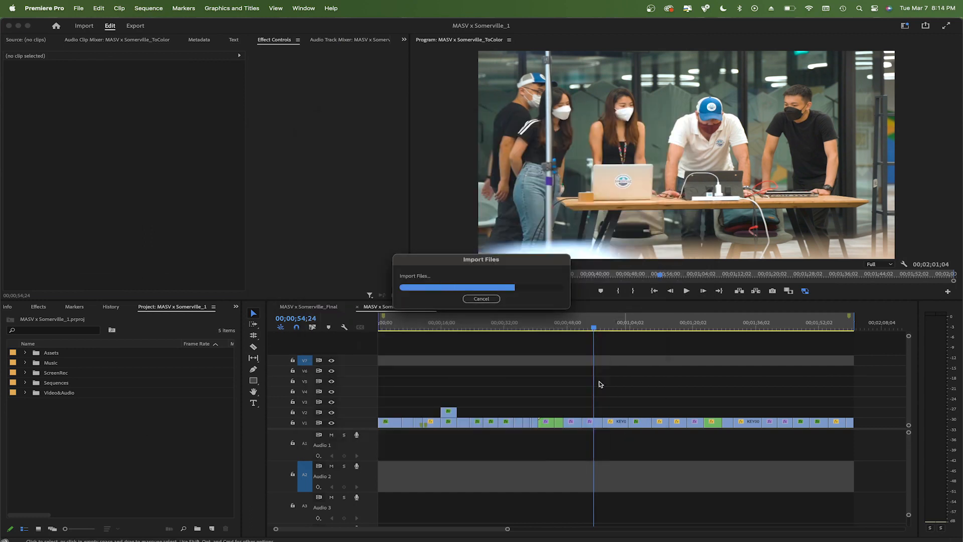
Move the MASV x Somerville_ColorGrading sequence out of the Color bin to the project root and open it
click(26, 362)
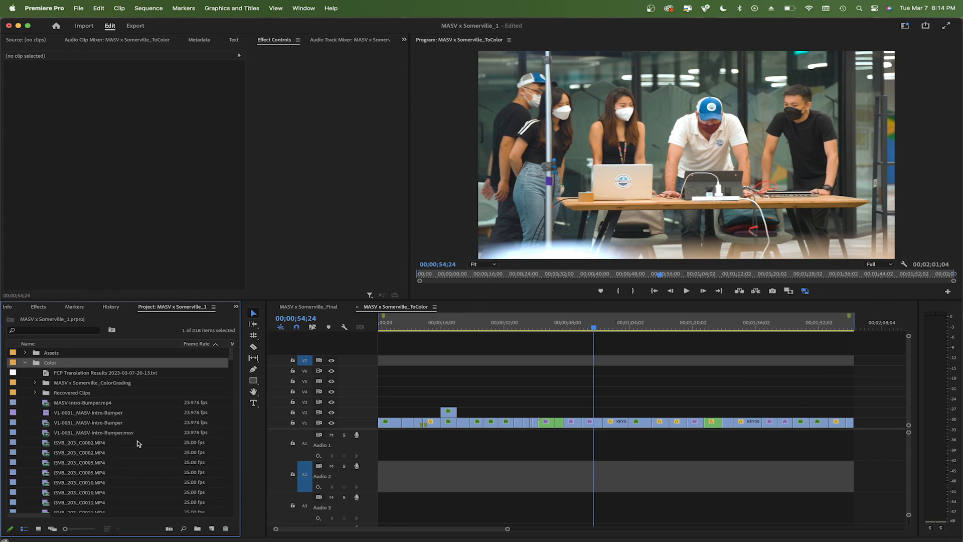
scroll(139, 443, down, 10)
scroll(139, 443, down, 5)
click(103, 403)
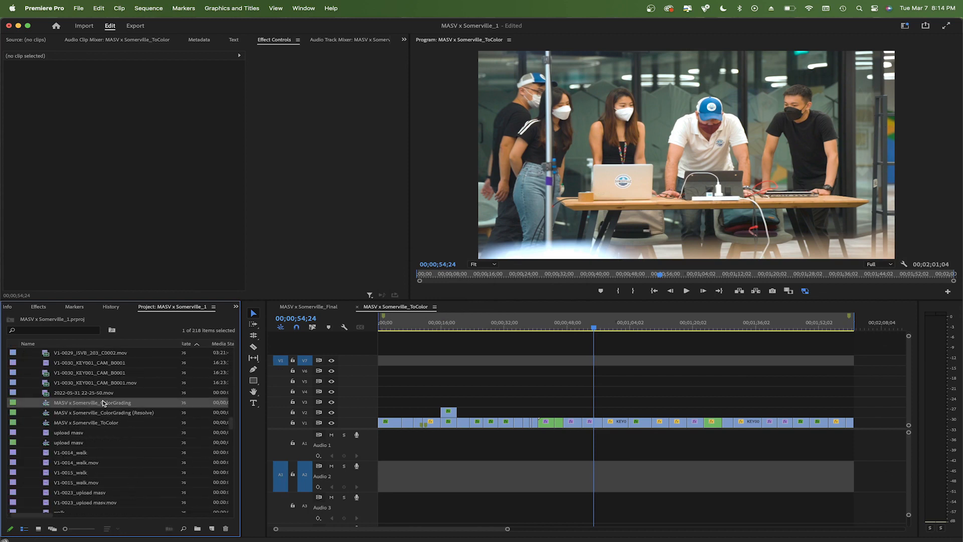
drag(129, 414, 30, 423)
scroll(30, 423, up, 15)
click(26, 363)
double_click(77, 414)
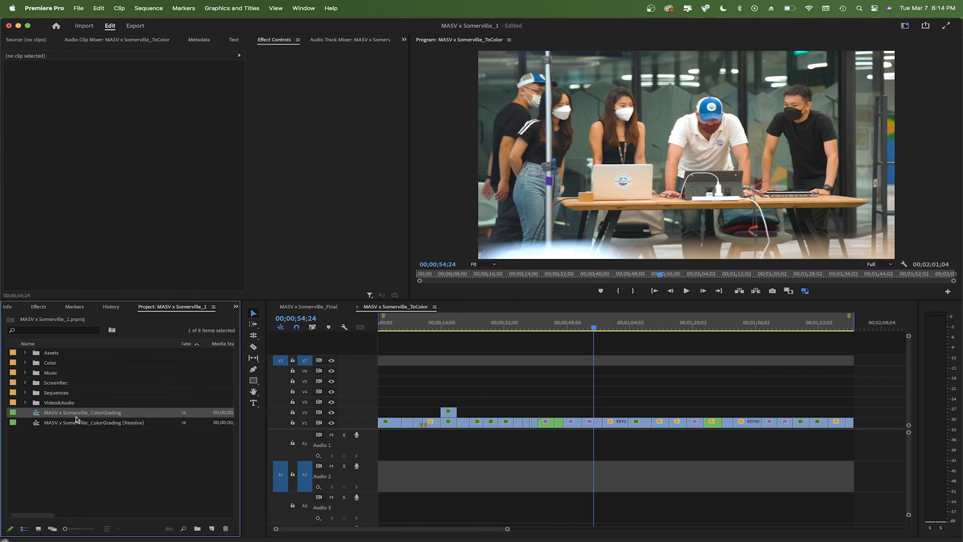
Copy the graded clips and paste them above the edit in the MASV x Somerville_ToColor sequence
drag(591, 402, 377, 435)
click(412, 306)
drag(402, 324, 628, 324)
key(super+v)
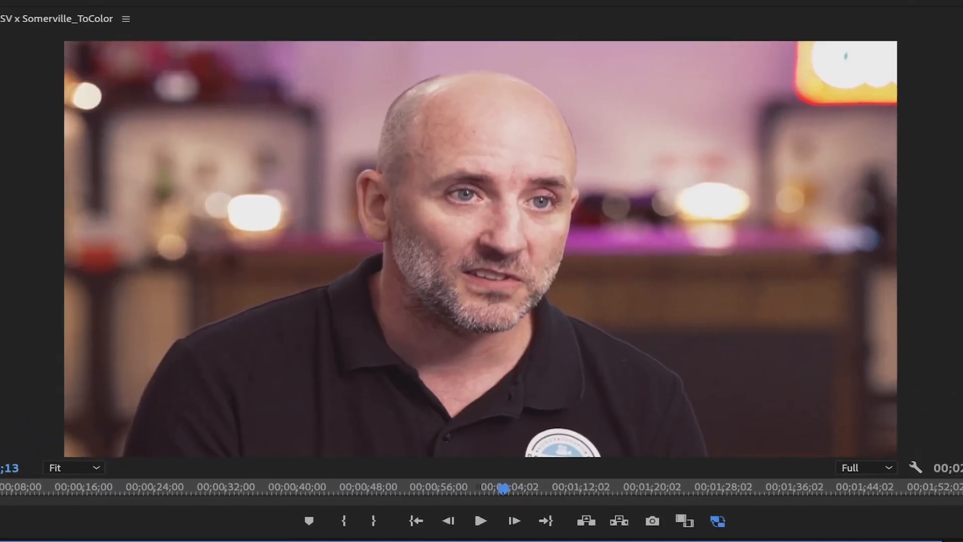